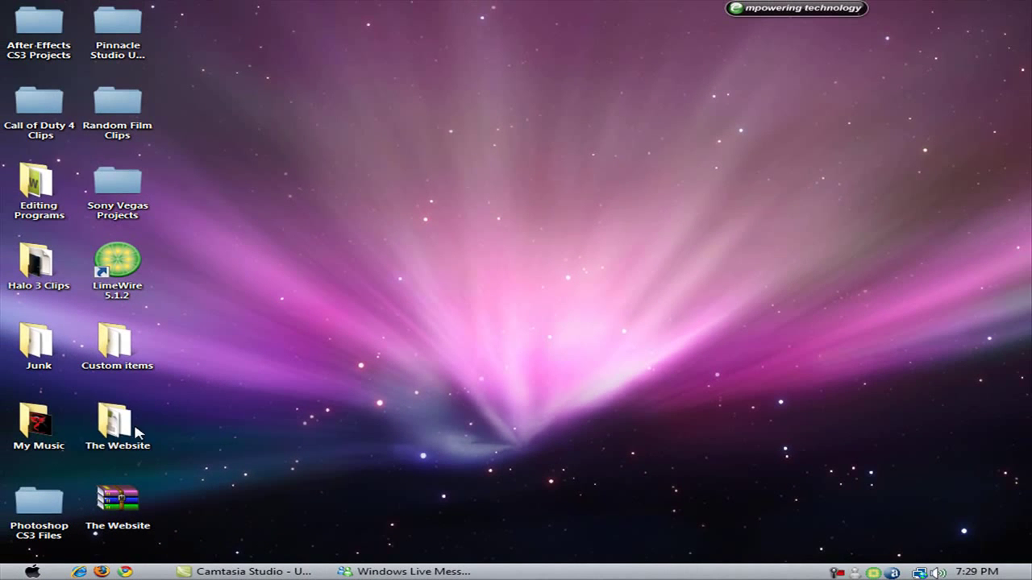
Launch Vegas Pro 8.0 from the Editing Programs folder
double_click(24, 187)
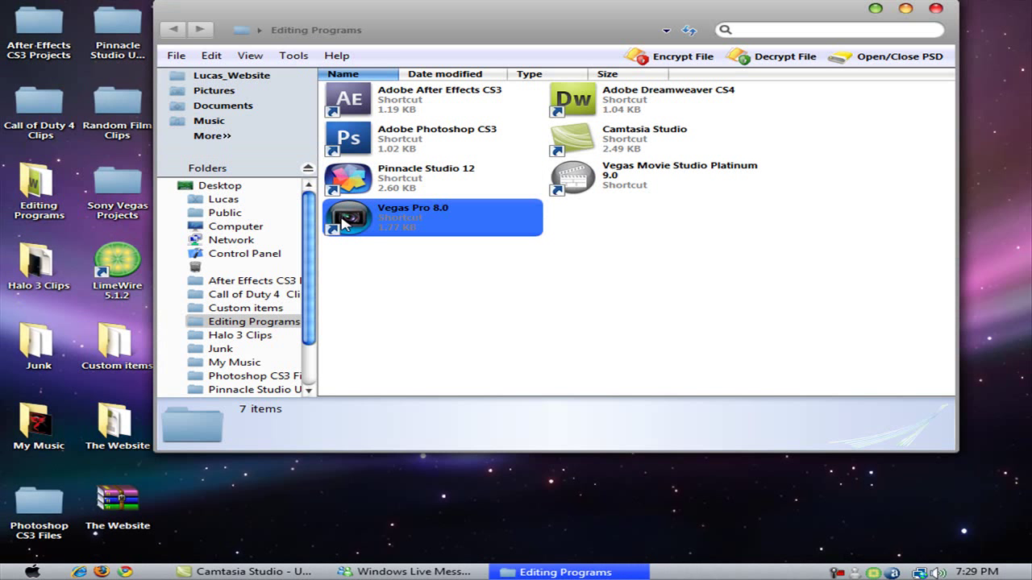
double_click(345, 219)
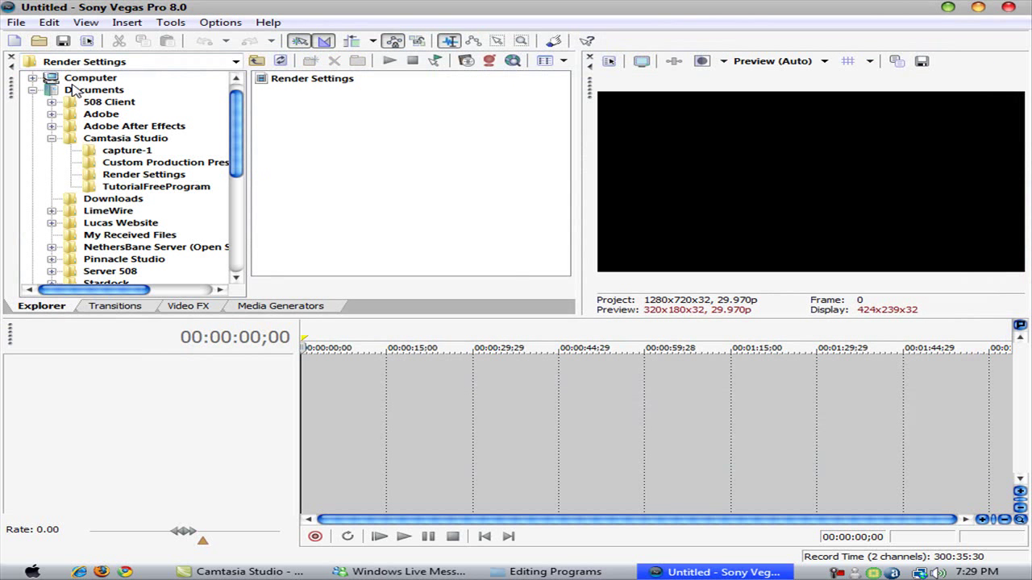
Browse to Data (D:) > WMV(PracClipsv3) and put Fundry 2 for 1 Tac on the timeline
scroll(235, 87, "up", 1)
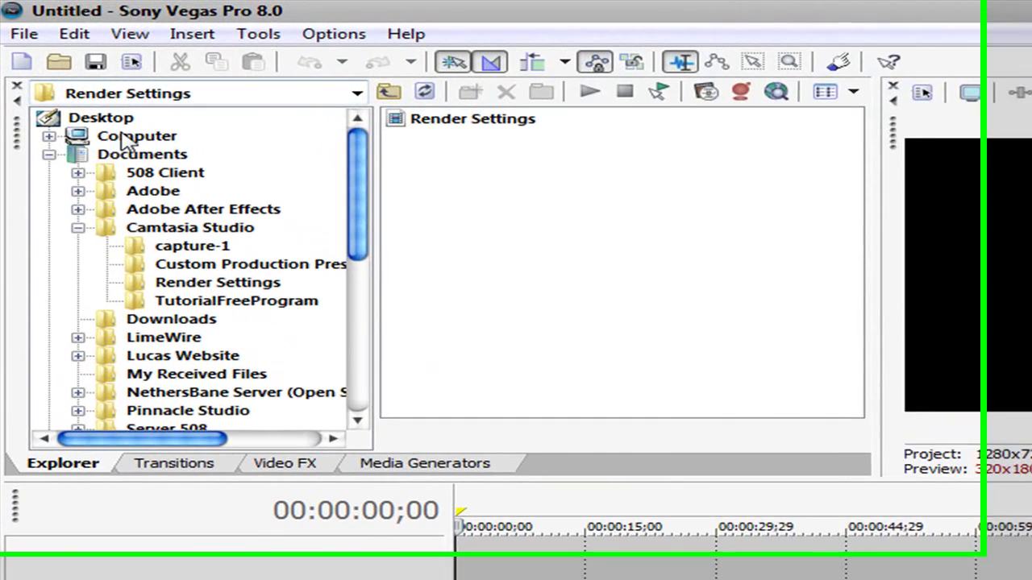
left_click(126, 140)
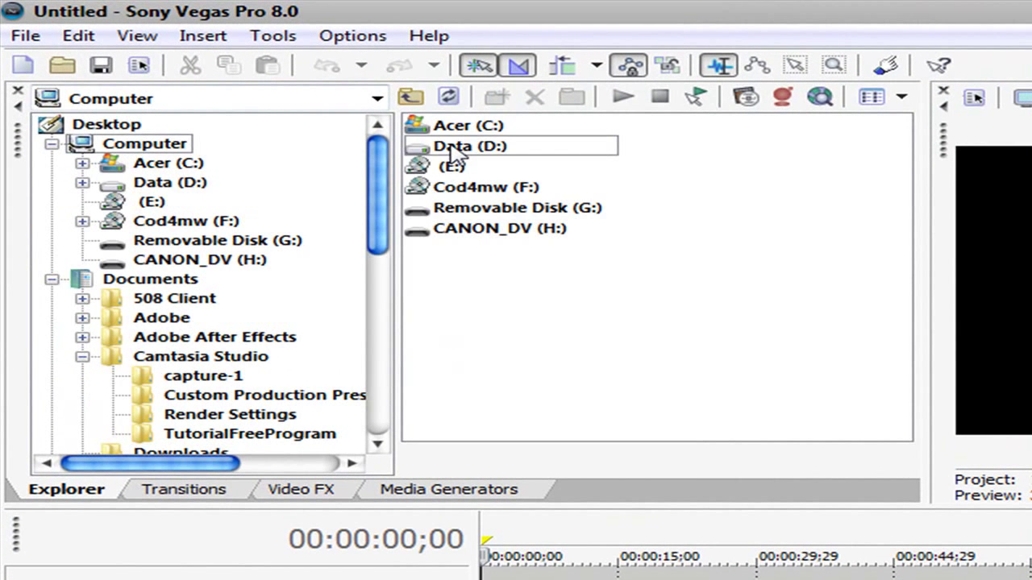
double_click(456, 153)
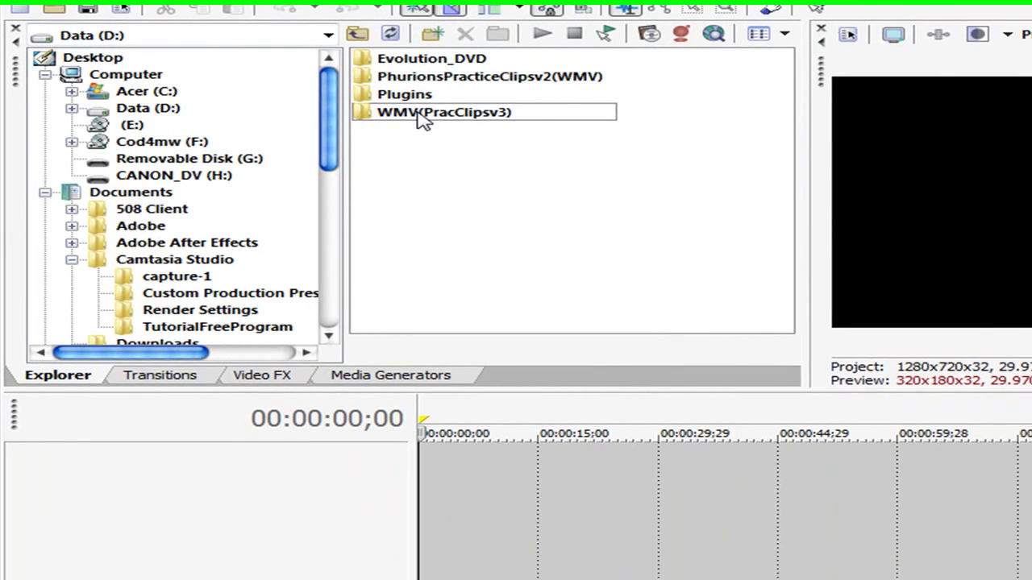
double_click(471, 187)
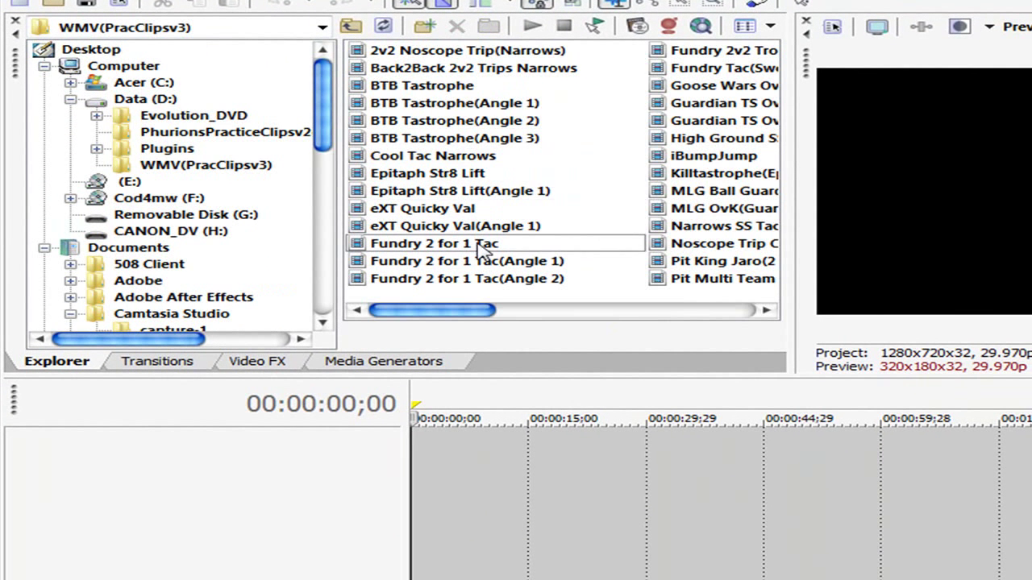
left_click_drag(482, 250, 430, 488)
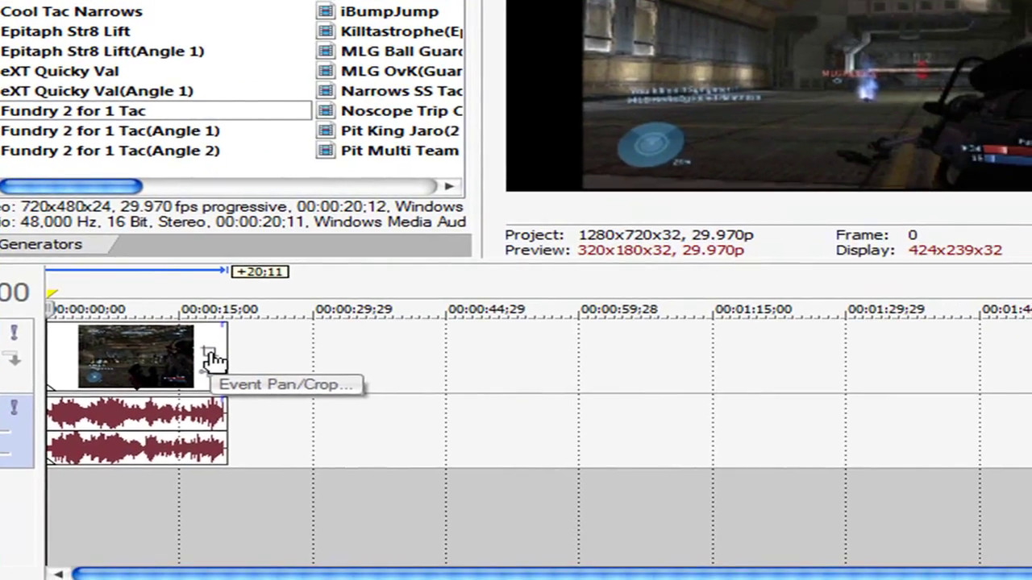
Give the clip the 16:9 Widescreen TV pan/crop preset, named HD, and close the window
left_click(649, 486)
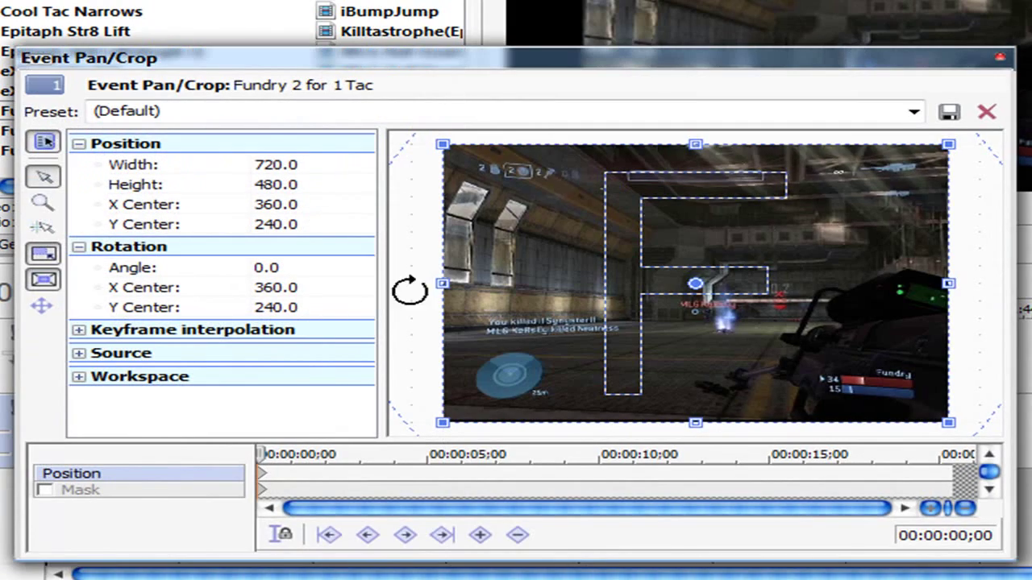
left_click(912, 116)
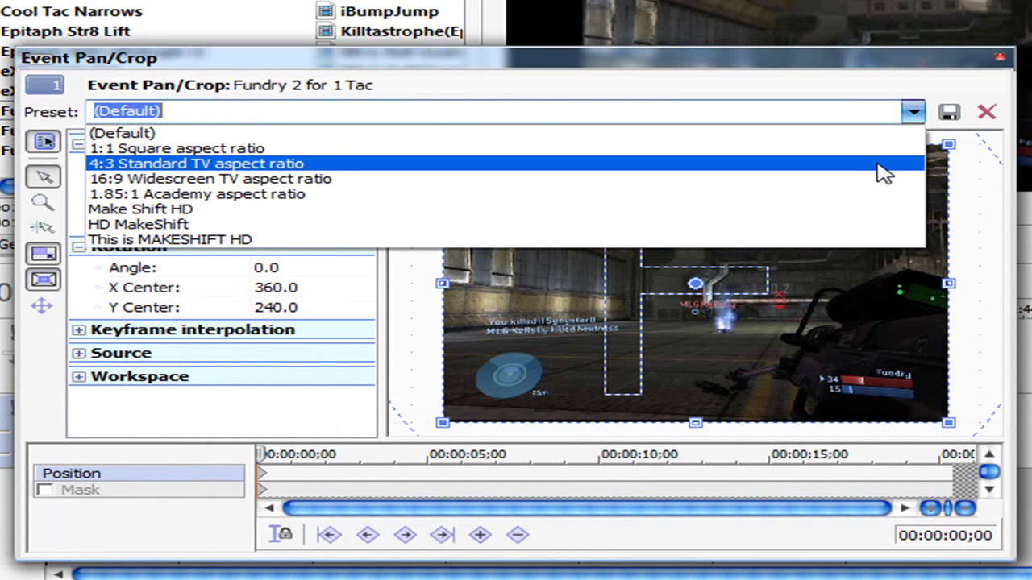
left_click(867, 194)
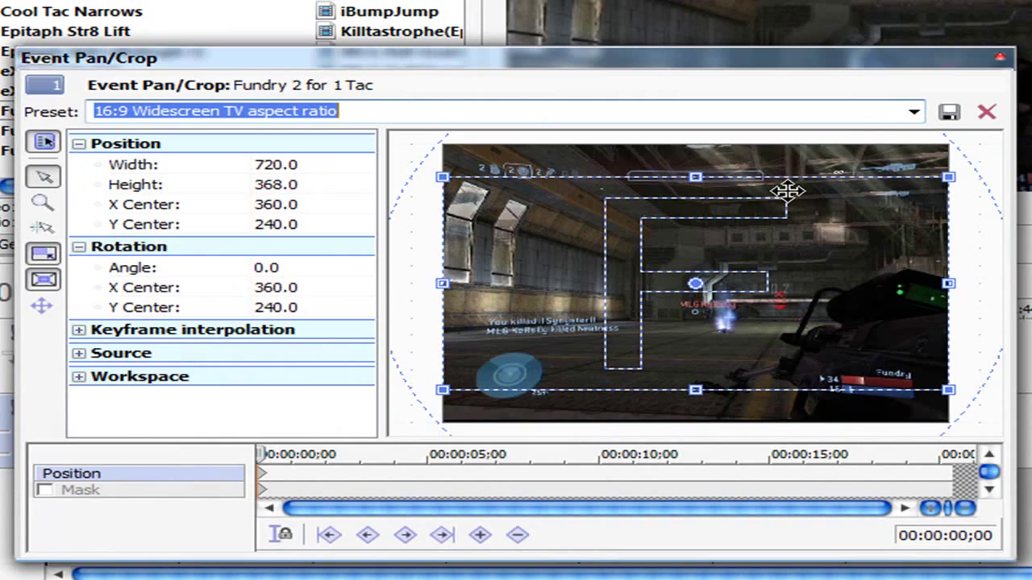
type("HD")
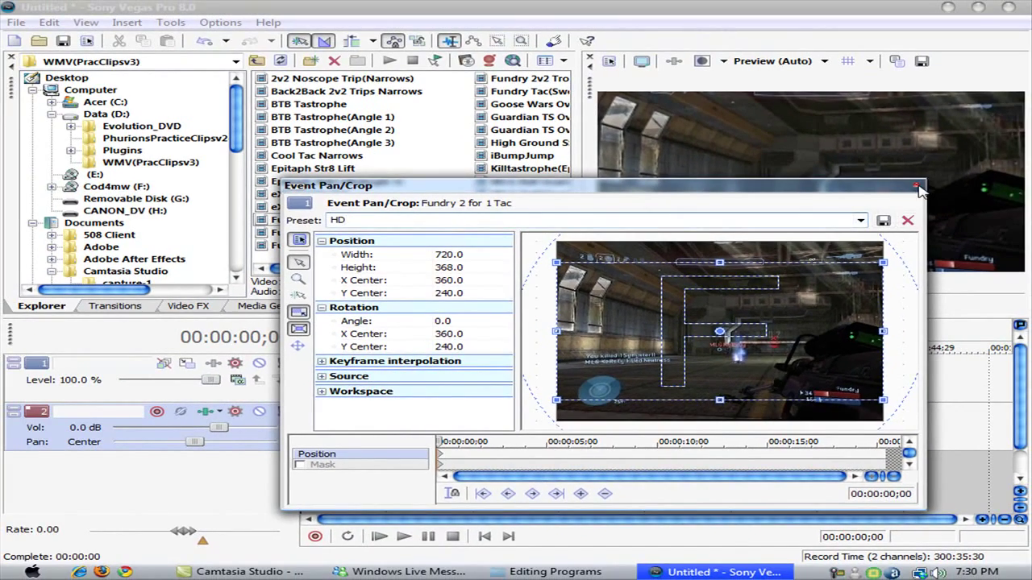
left_click(918, 186)
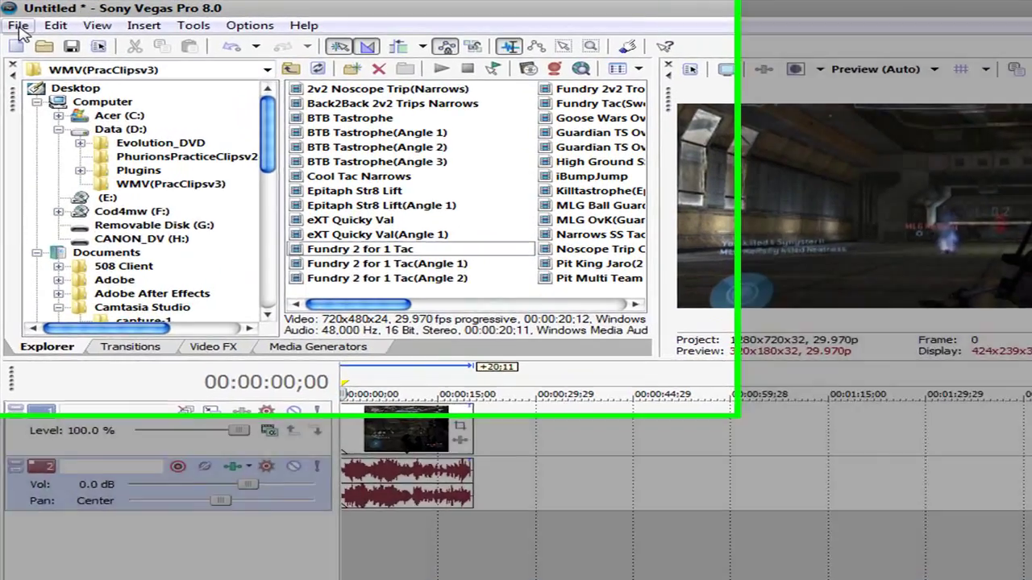
Start Render As with file name LololTest, saving into the Random Film Clips folder
left_click(18, 27)
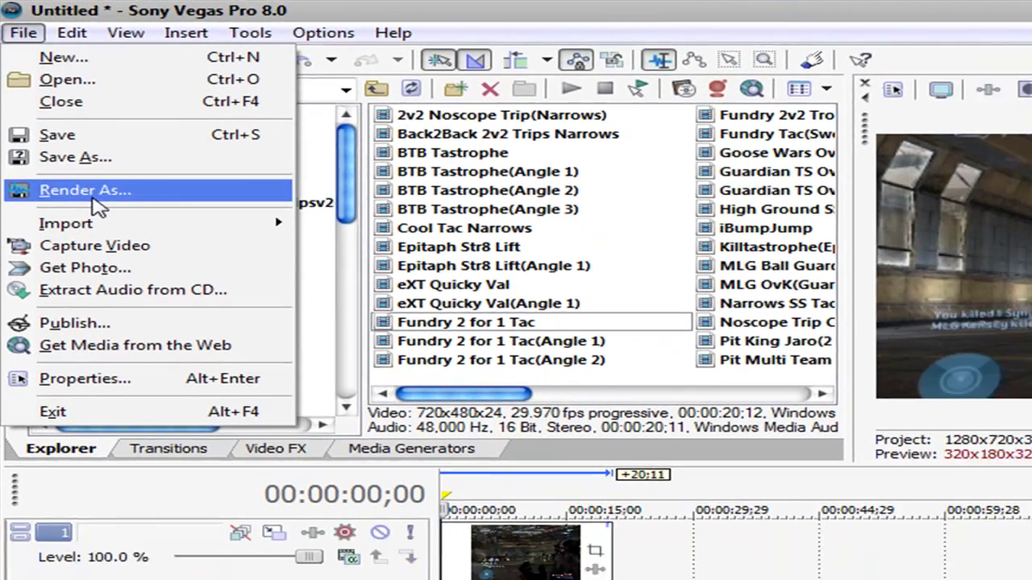
key("Escape")
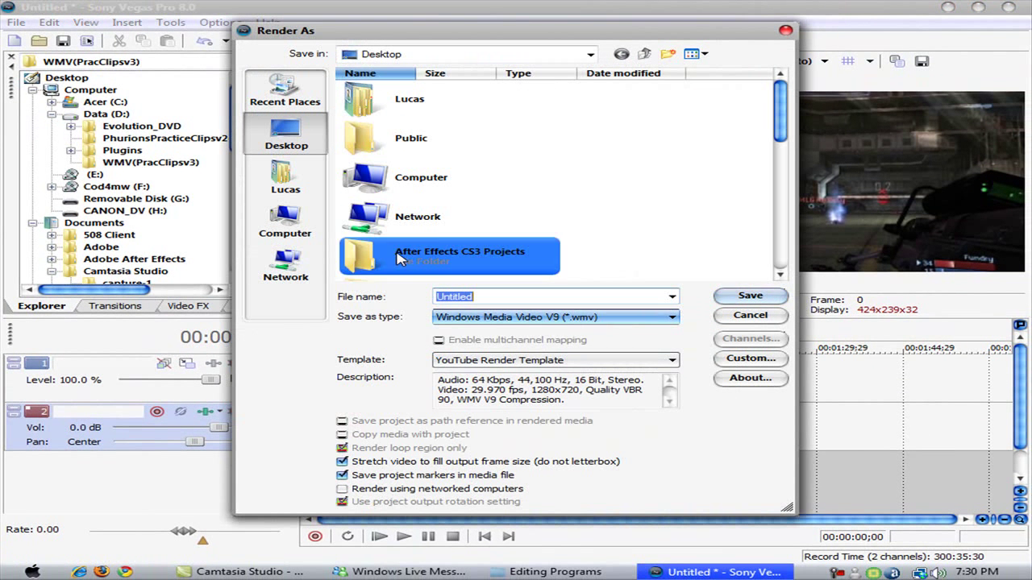
type("LololTe")
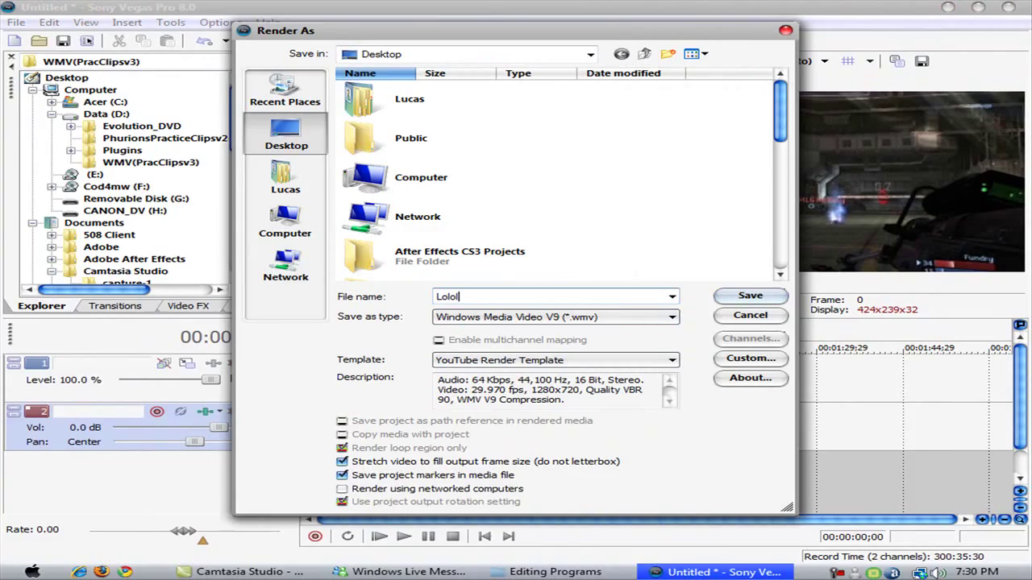
type("st")
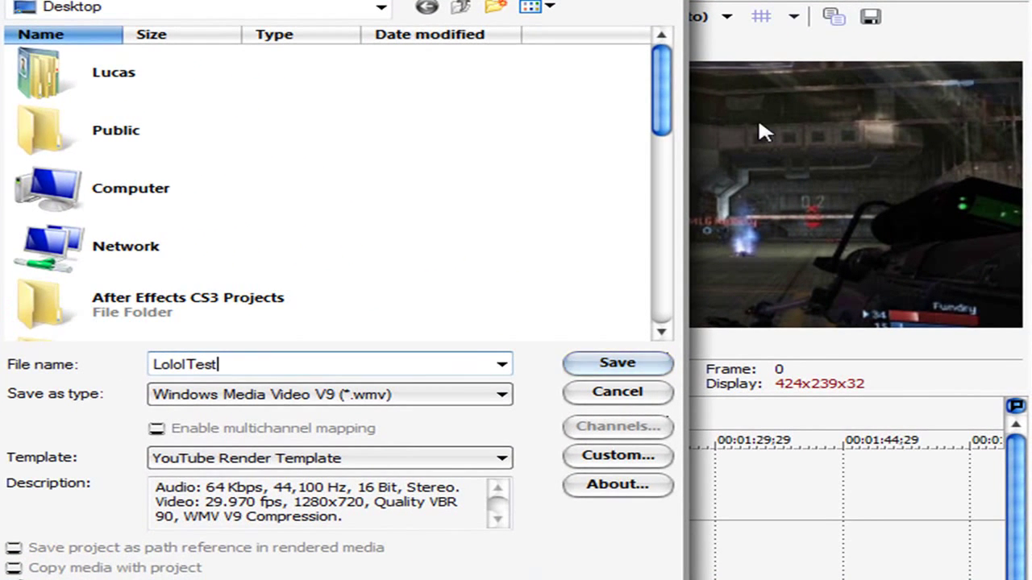
left_click_drag(672, 113, 631, 292)
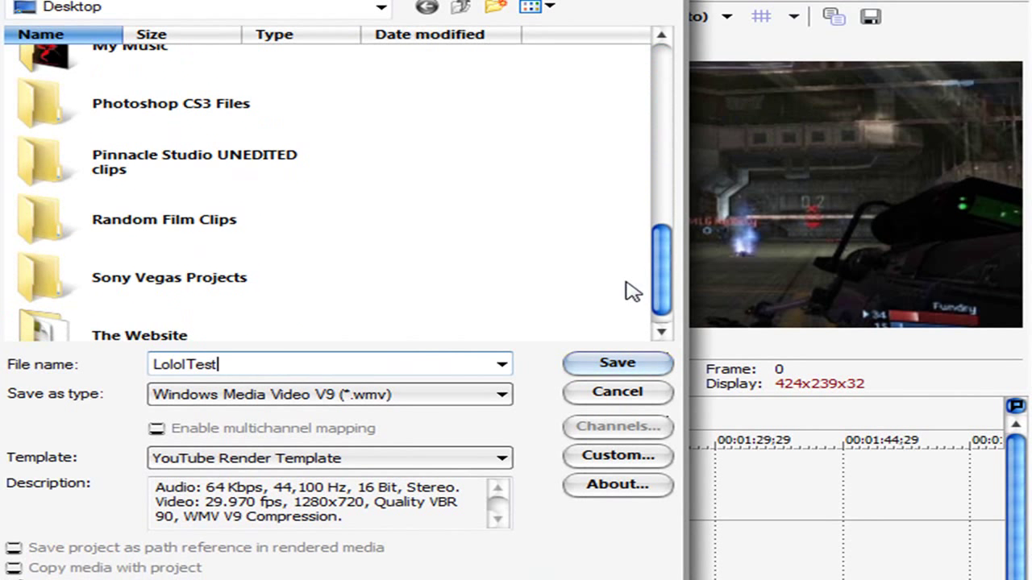
left_click(248, 211)
double_click(250, 217)
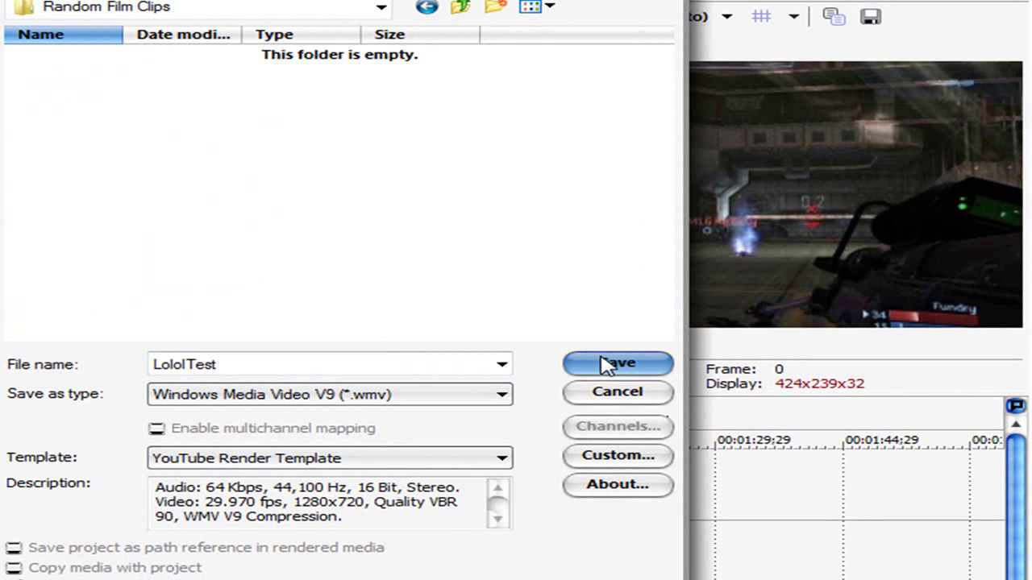
Set the output type to Windows Media Video V9 (*.wmv) with the YouTube render template
left_click(313, 396)
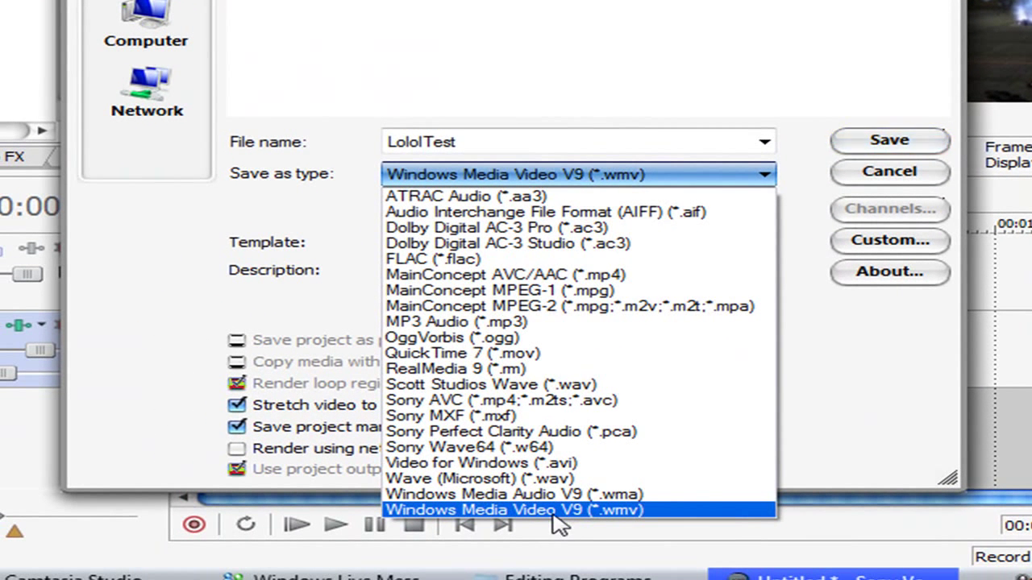
left_click(547, 511)
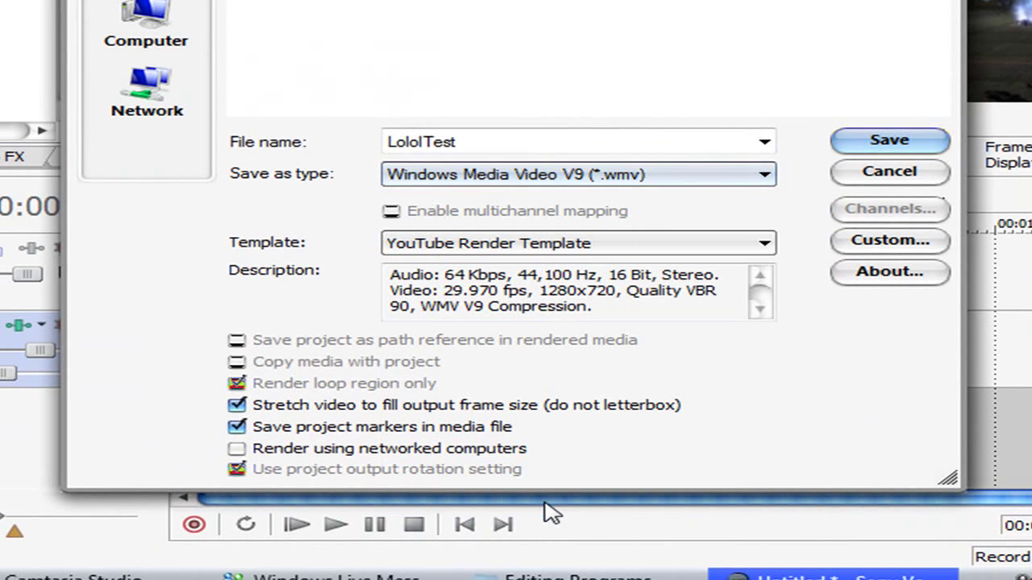
left_click(522, 242)
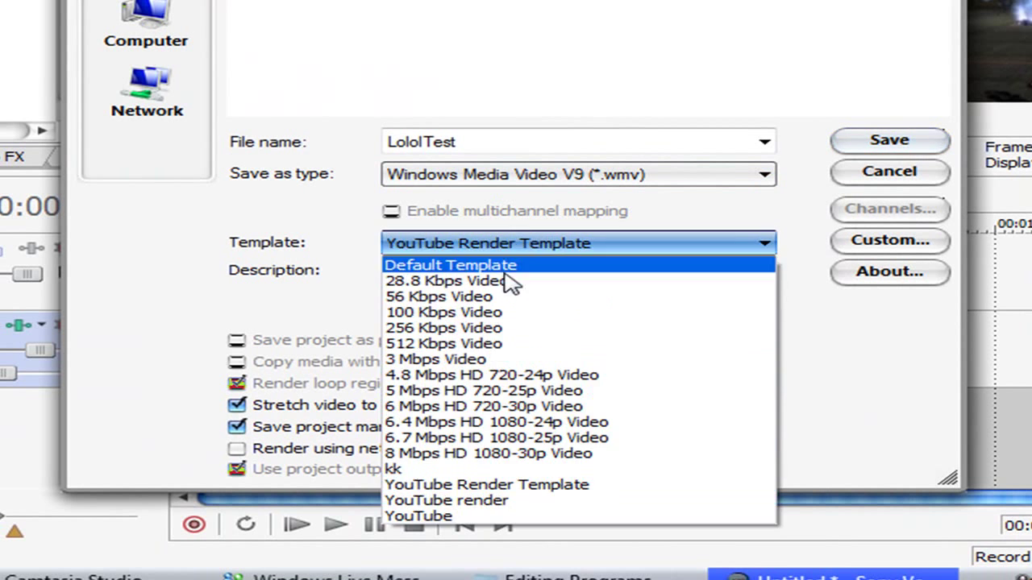
left_click(503, 278)
left_click(493, 243)
left_click(487, 263)
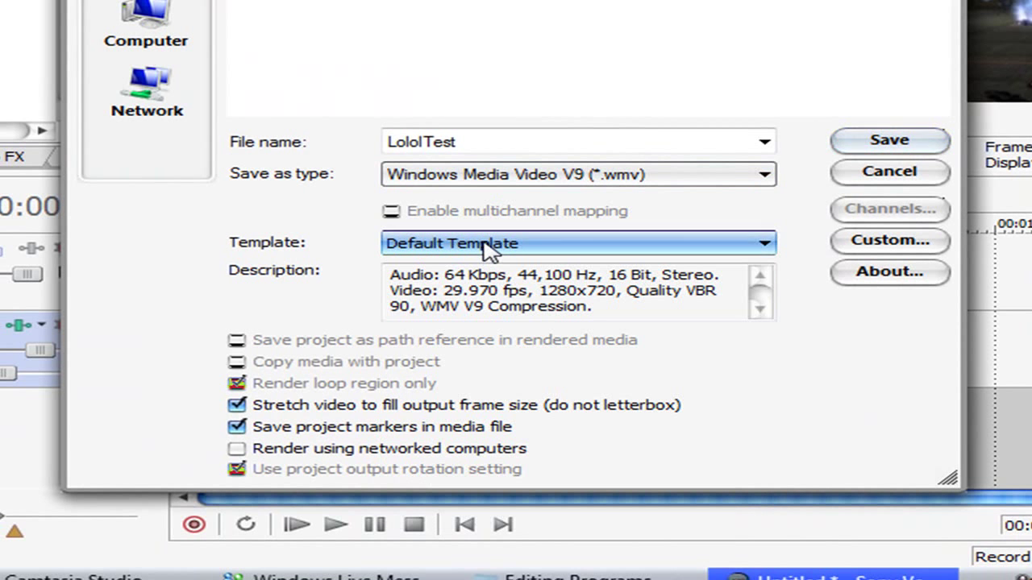
left_click(488, 249)
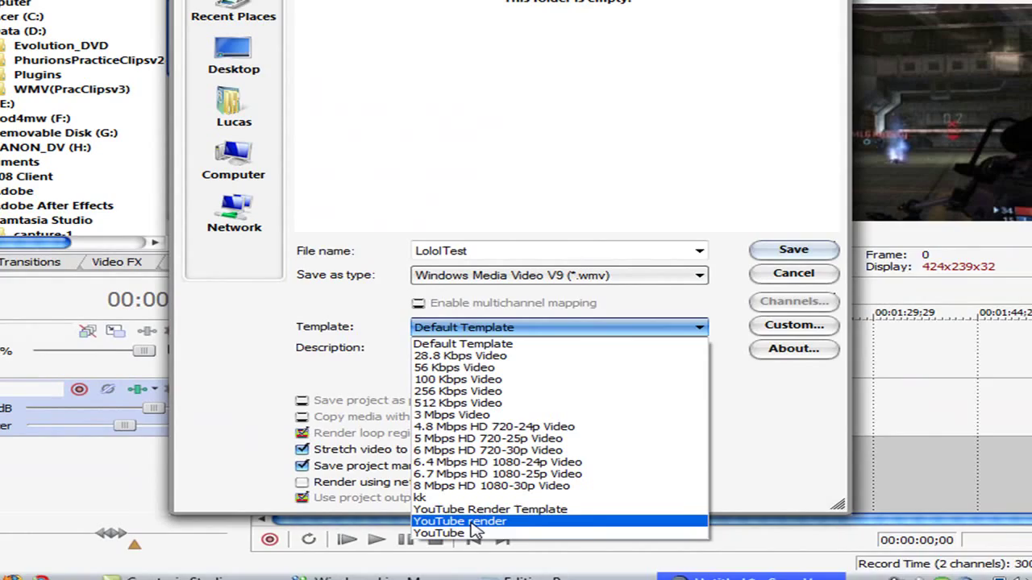
left_click(459, 505)
Rename the custom template to YouTube Render and keep video rendering quality at Best
left_click(757, 355)
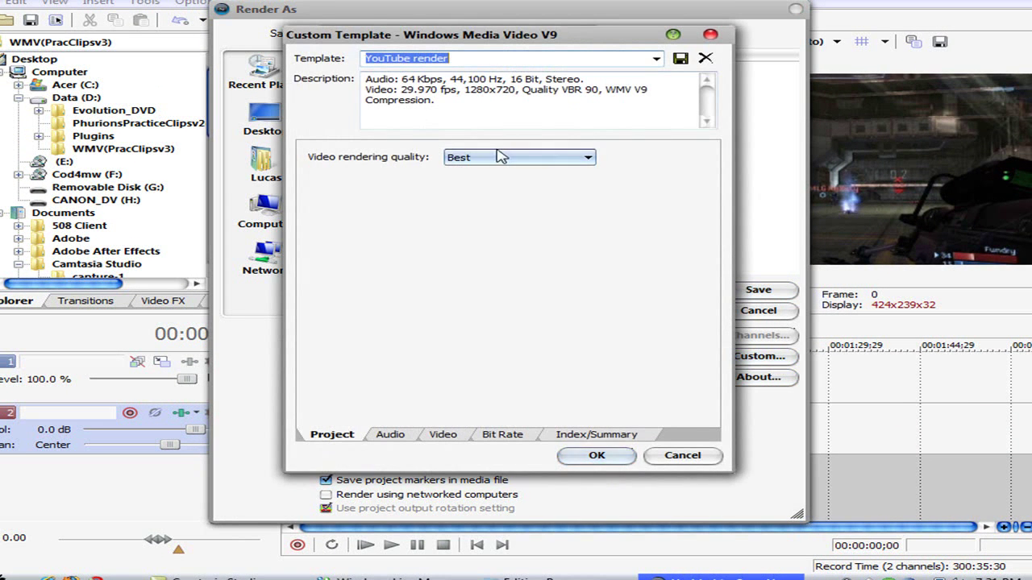
left_click(354, 439)
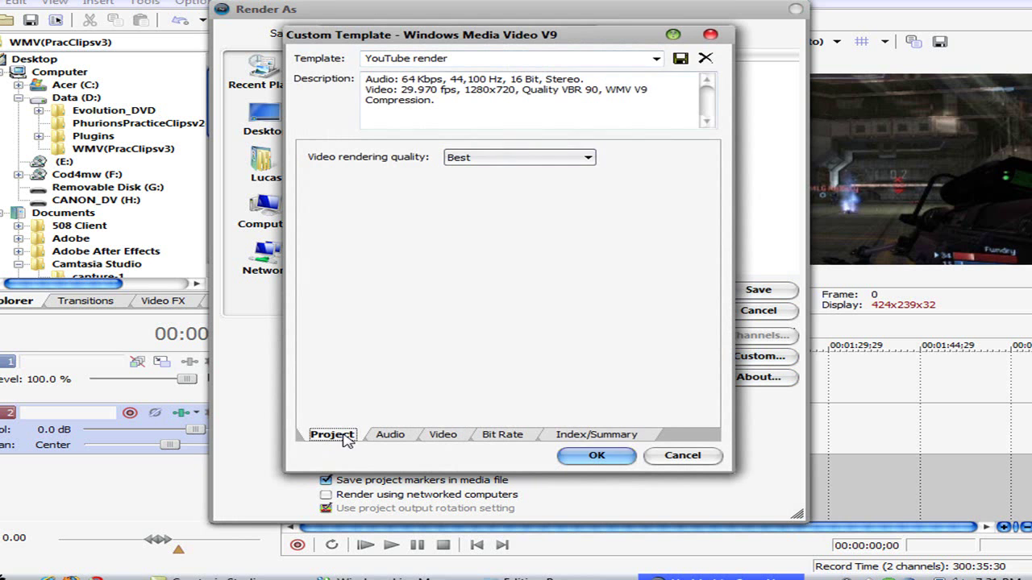
left_click(497, 62)
type("You")
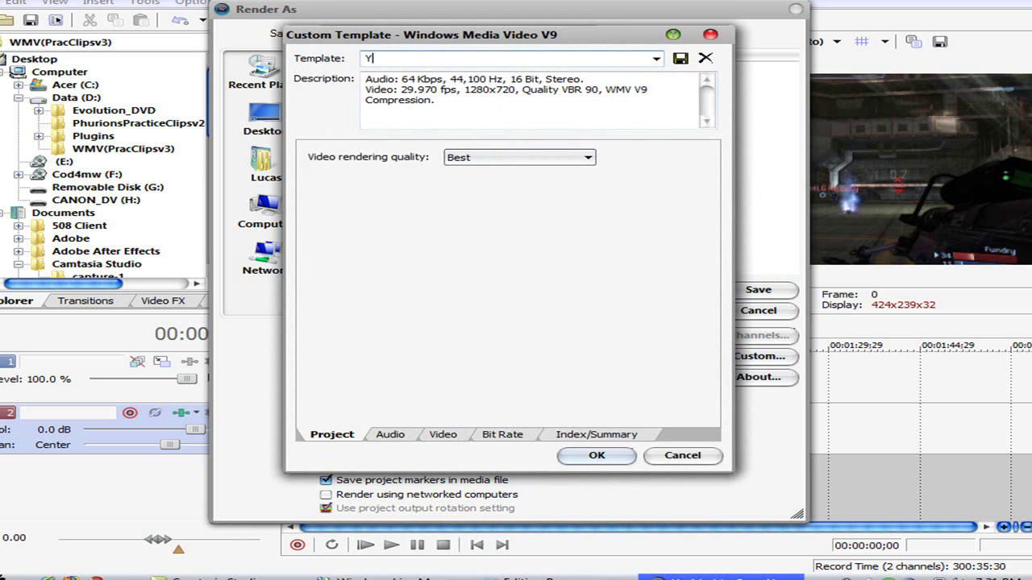
type("Tube Render")
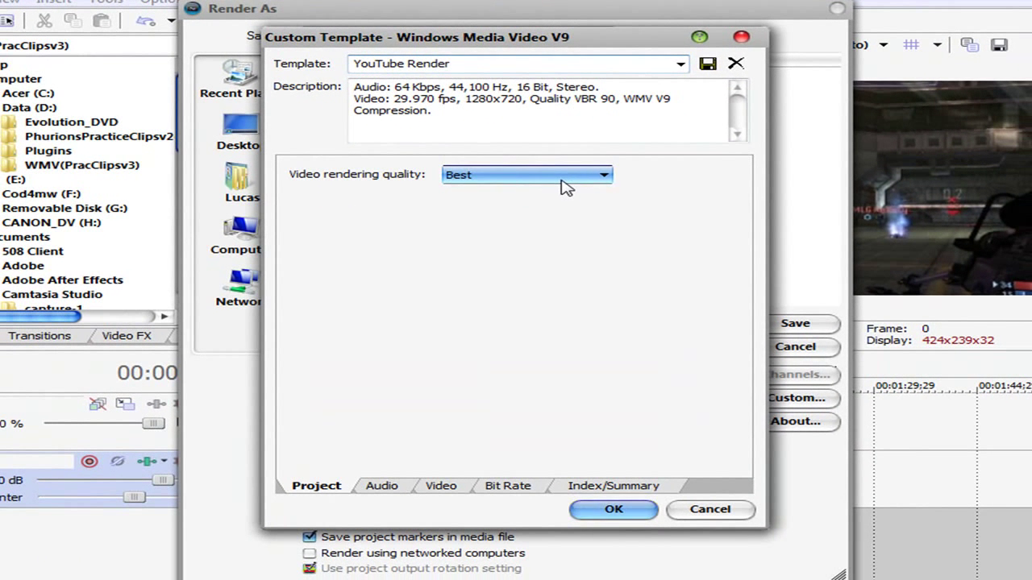
left_click(564, 187)
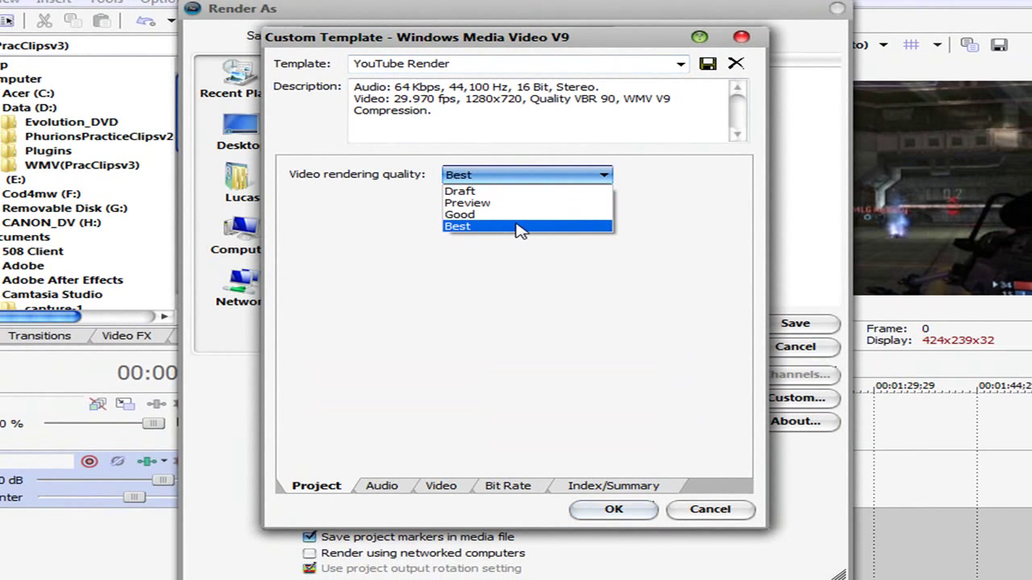
left_click(521, 227)
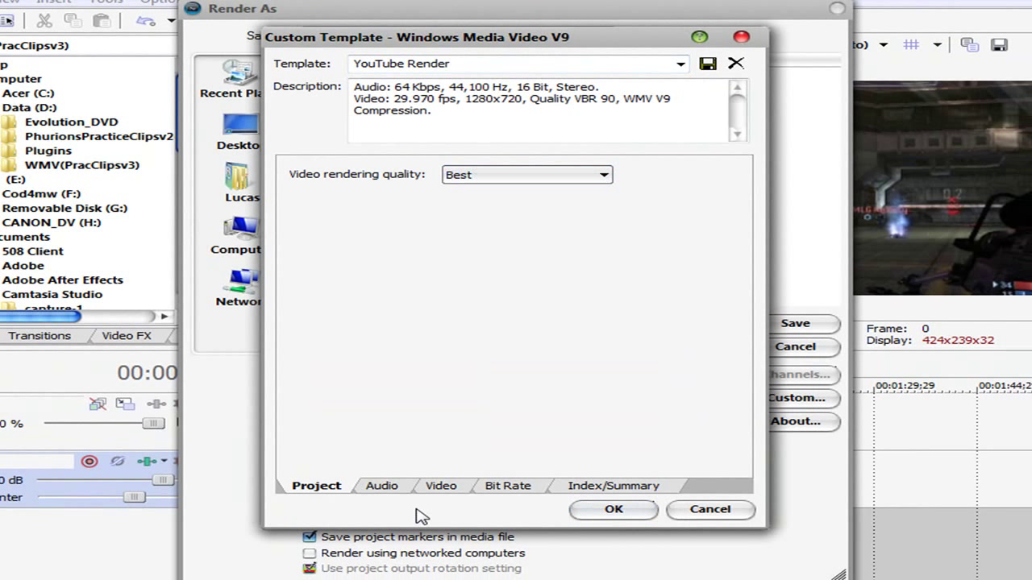
Set template audio to CBR, Windows Media Audio 9.2, 192 kbps 44 kHz stereo
left_click(382, 486)
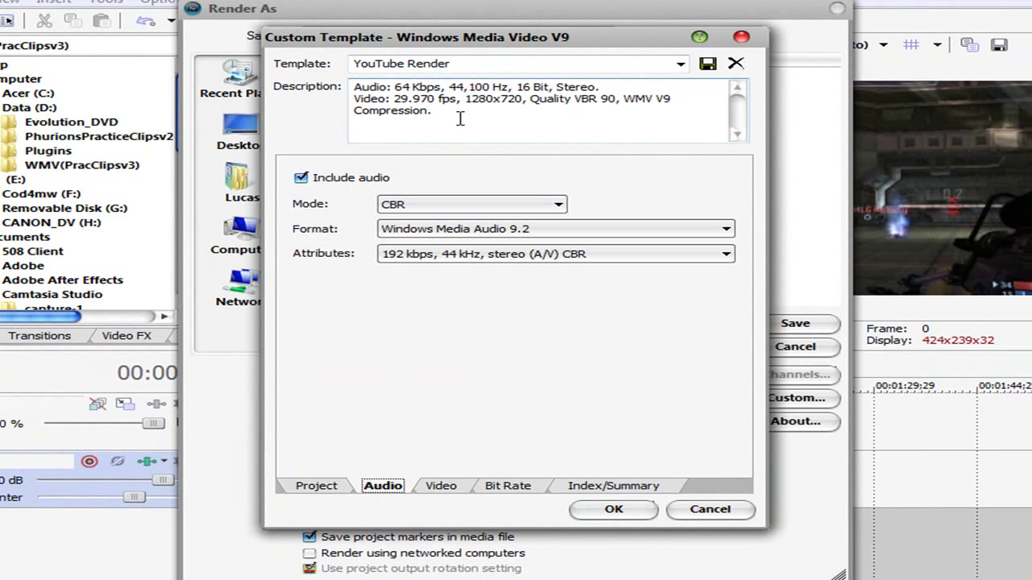
left_click(448, 208)
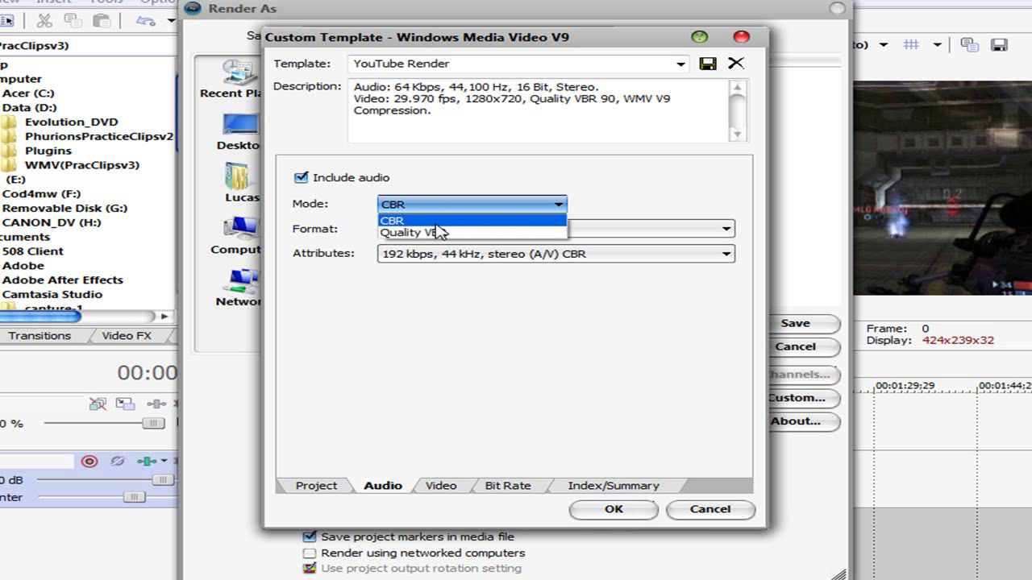
left_click(438, 232)
left_click(439, 230)
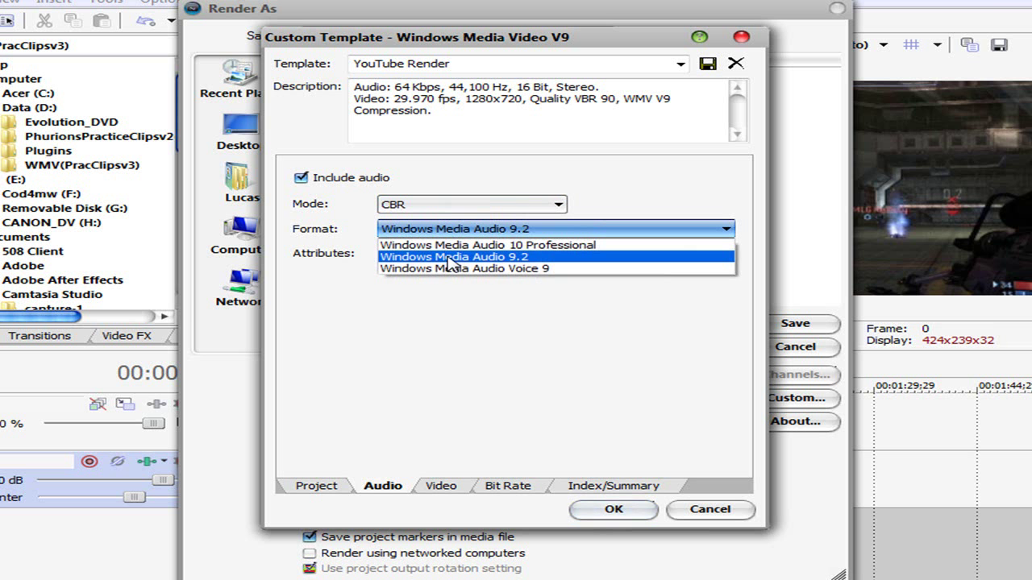
left_click(450, 258)
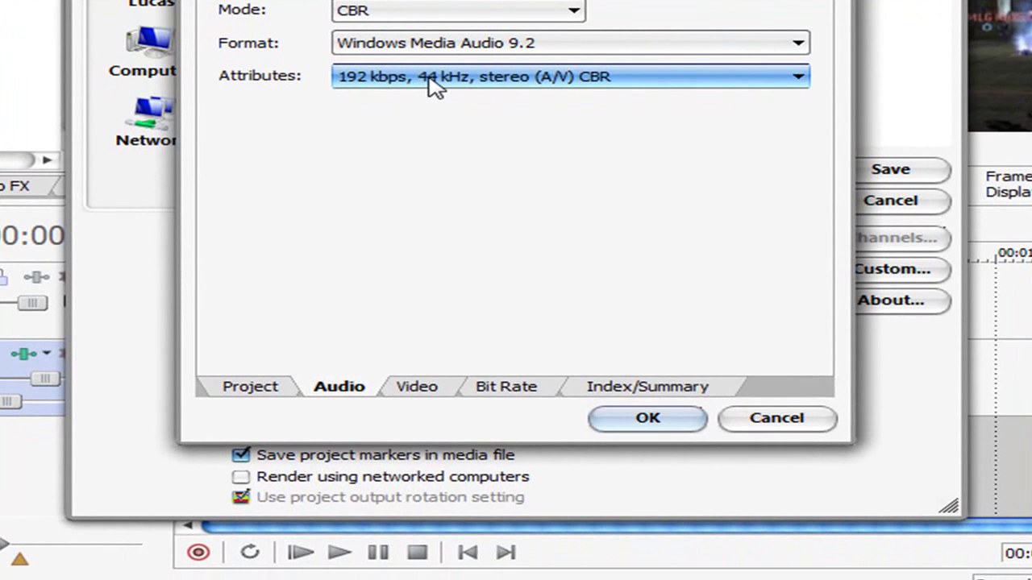
left_click(454, 257)
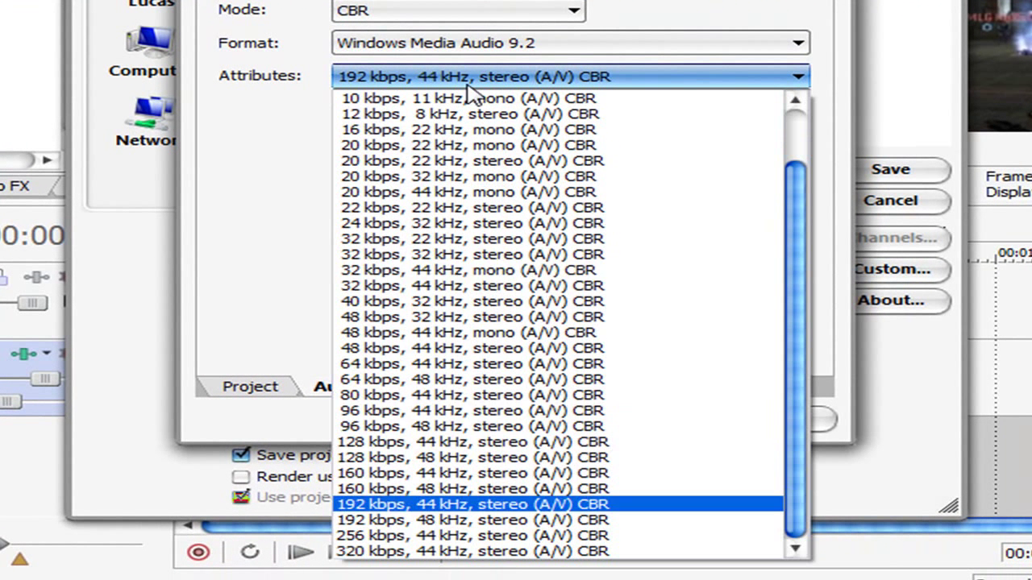
left_click(431, 508)
left_click(404, 396)
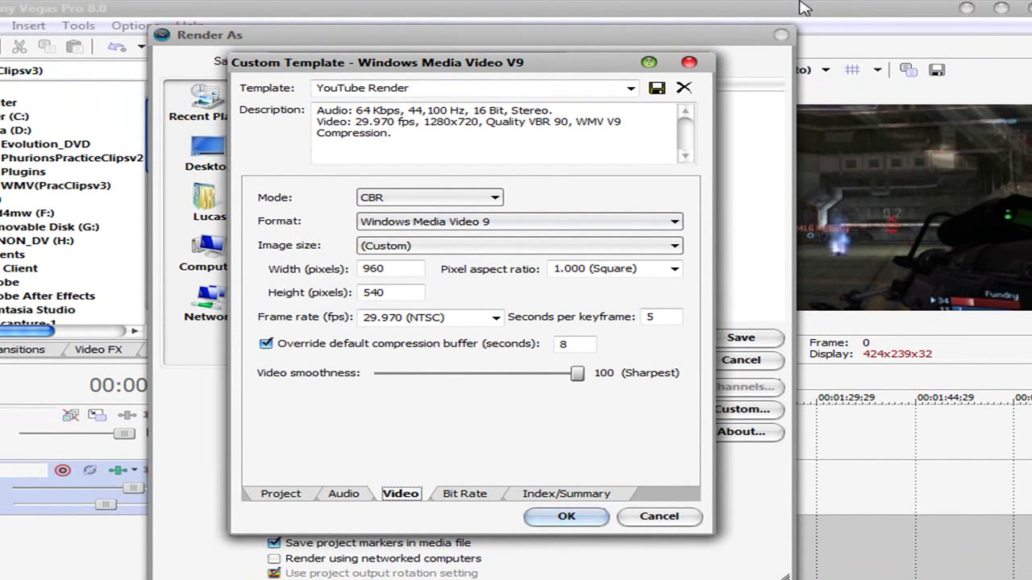
Keep the video mode at CBR and the format at Windows Media Video 9
left_click(477, 198)
left_click(448, 213)
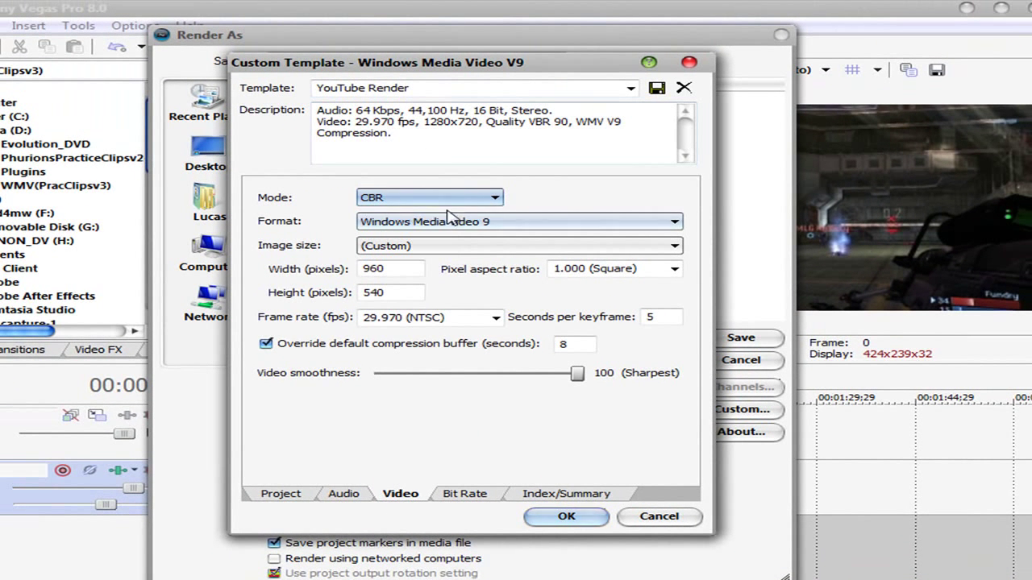
key("Tab")
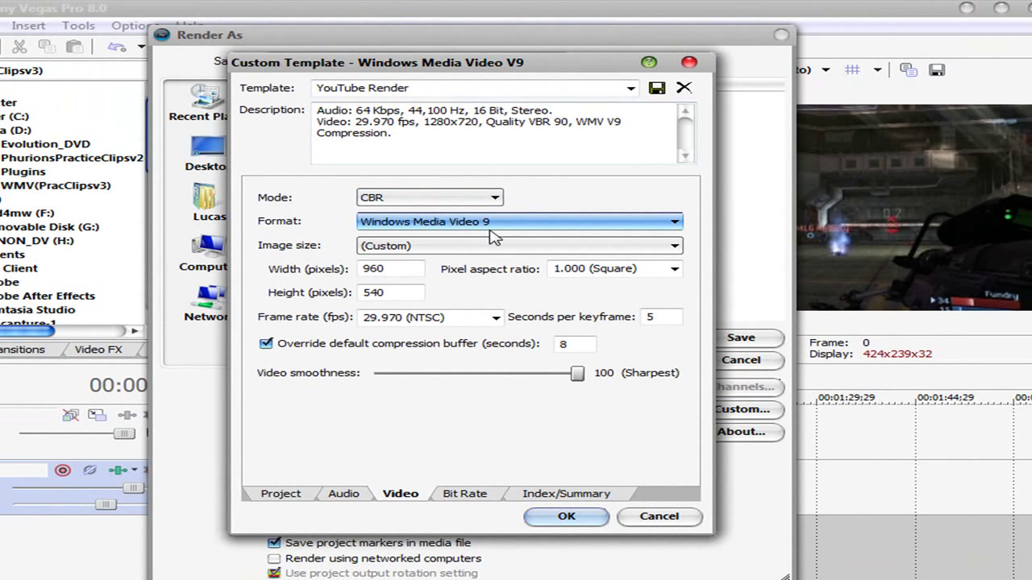
left_click(494, 236)
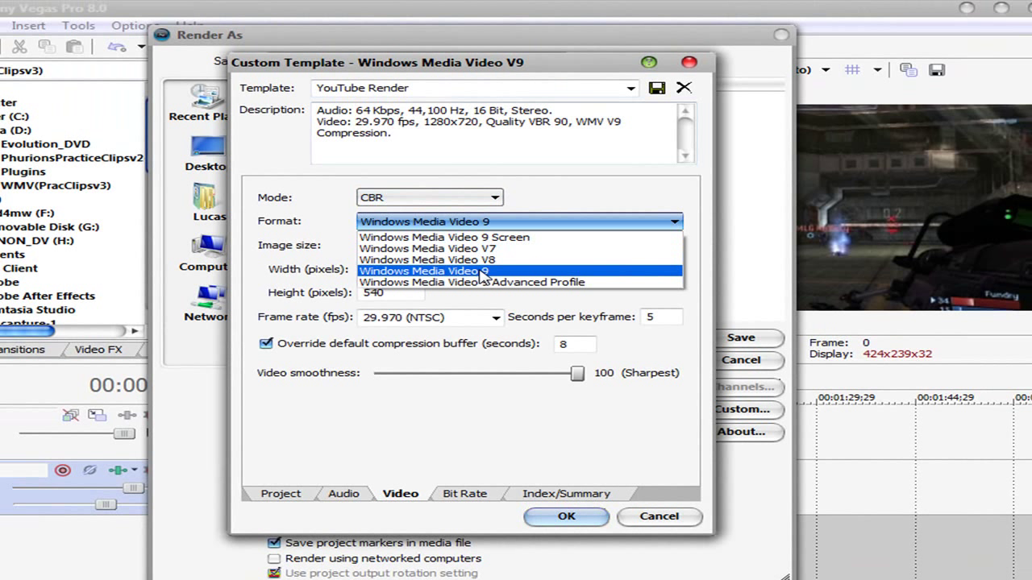
left_click(482, 271)
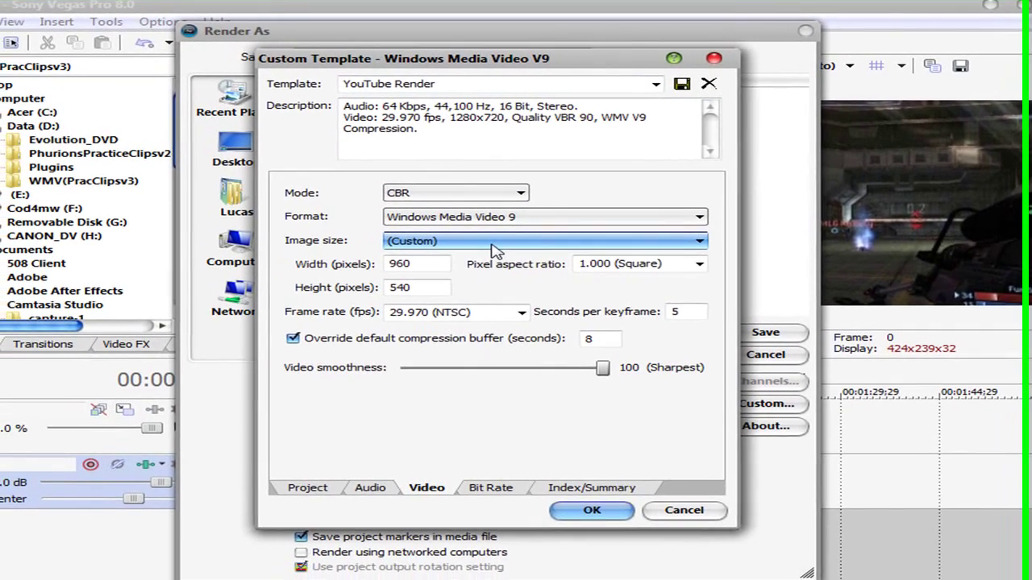
Pick High definition (1280x720), then switch image size to Custom and select the width
left_click(469, 247)
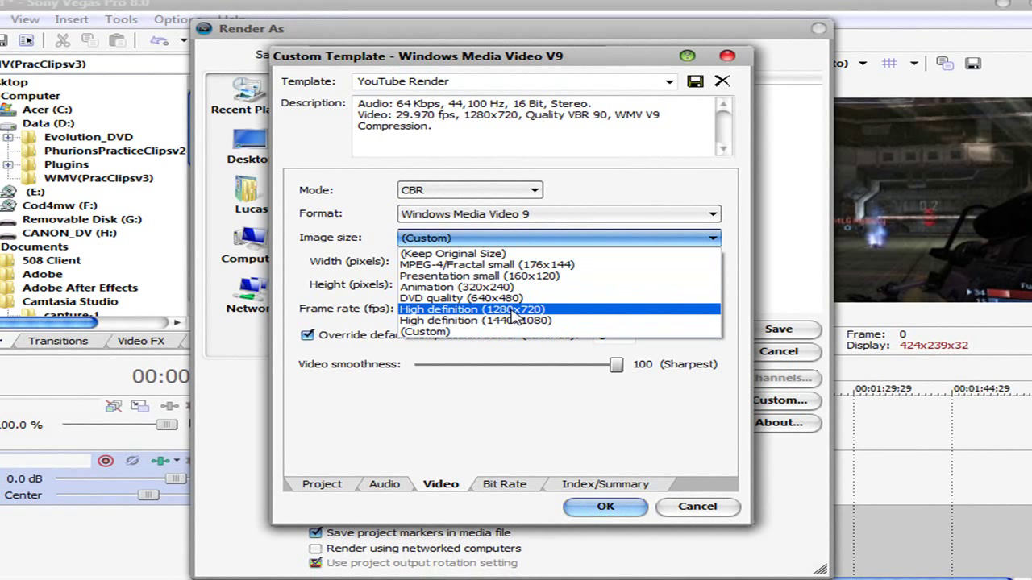
left_click(512, 311)
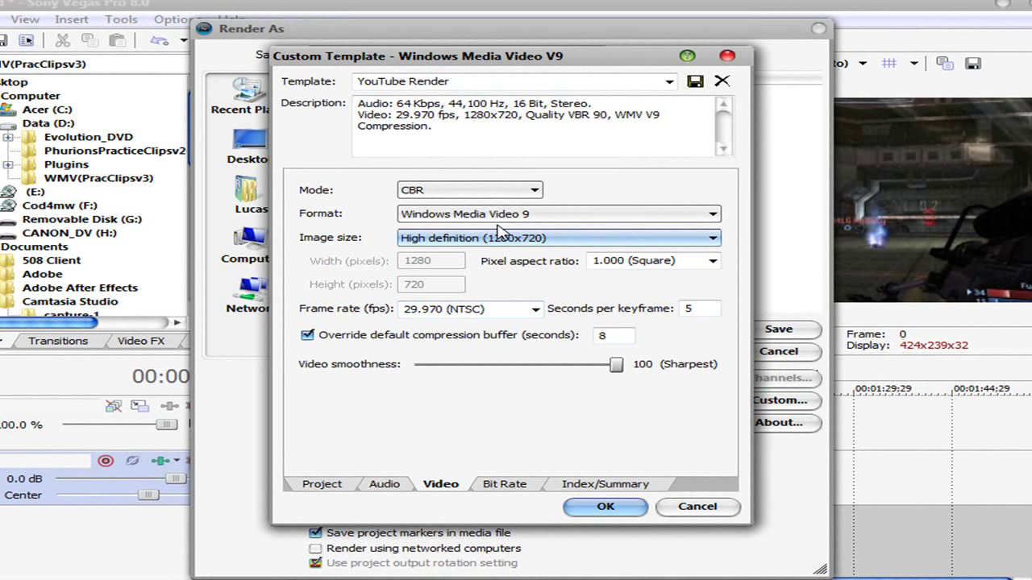
left_click(496, 242)
left_click(480, 339)
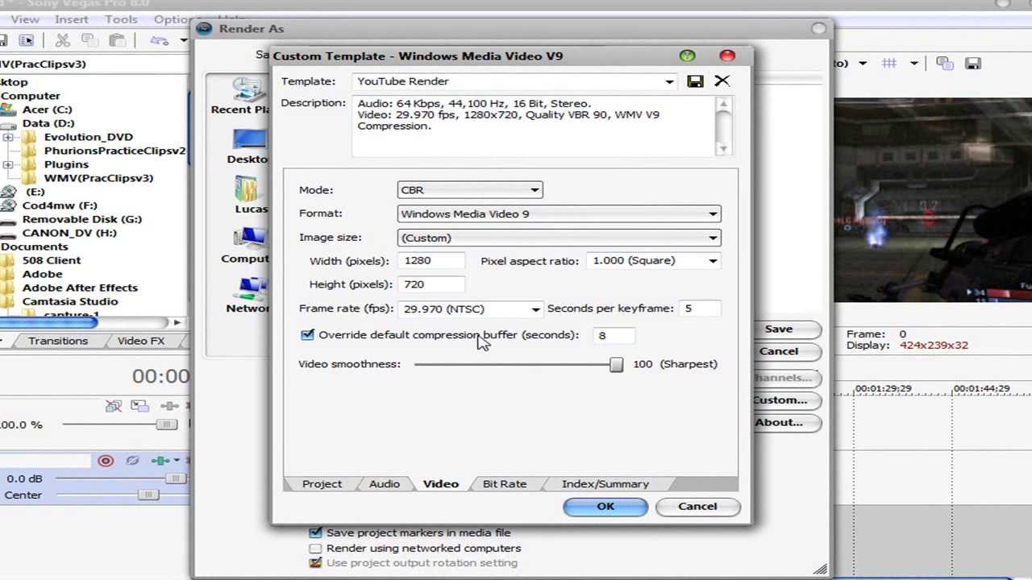
double_click(449, 258)
Enter width 960, then reopen the custom template on its video settings
type("960")
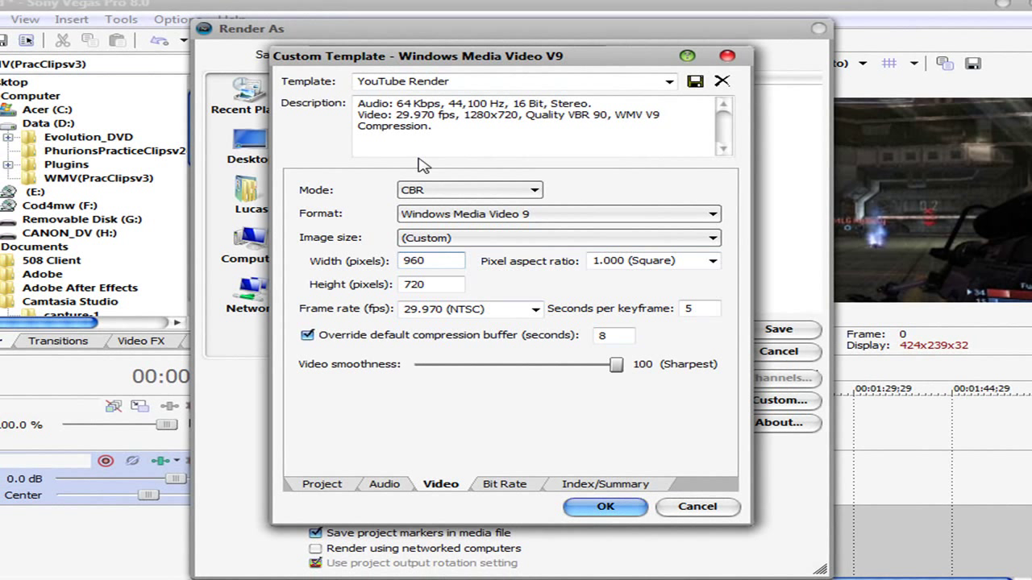
left_click(727, 58)
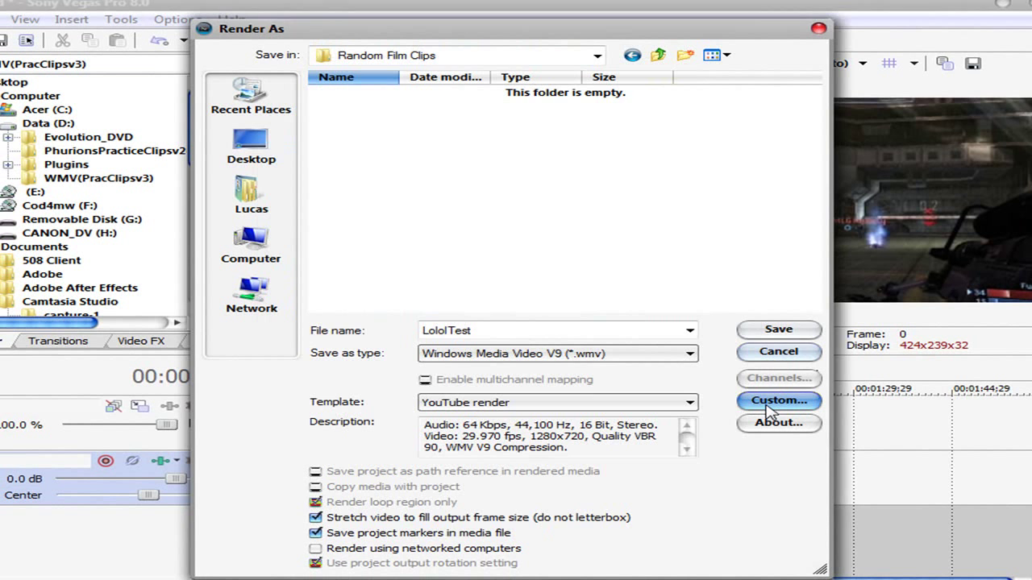
left_click(770, 405)
left_click(441, 482)
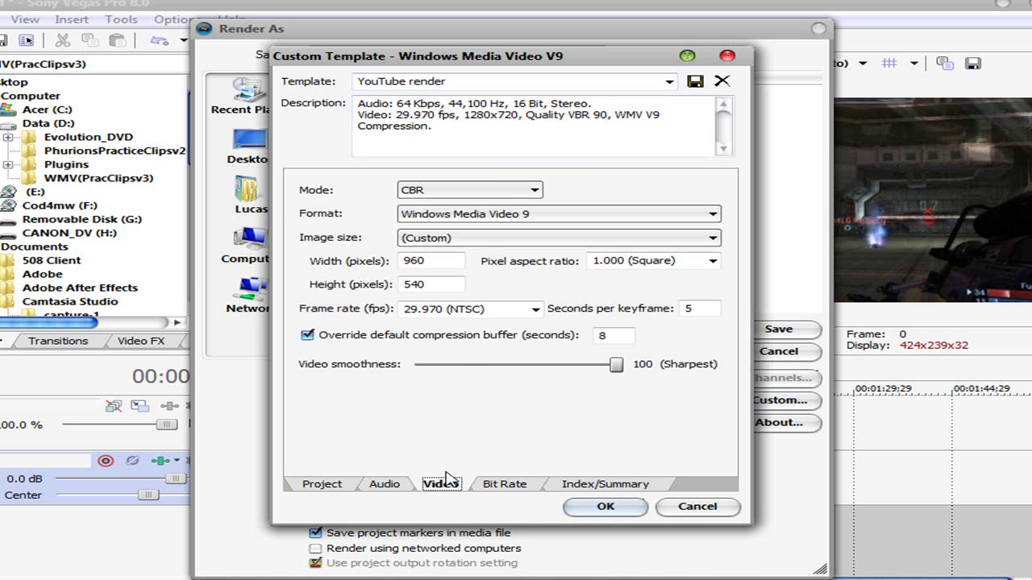
left_click(447, 258)
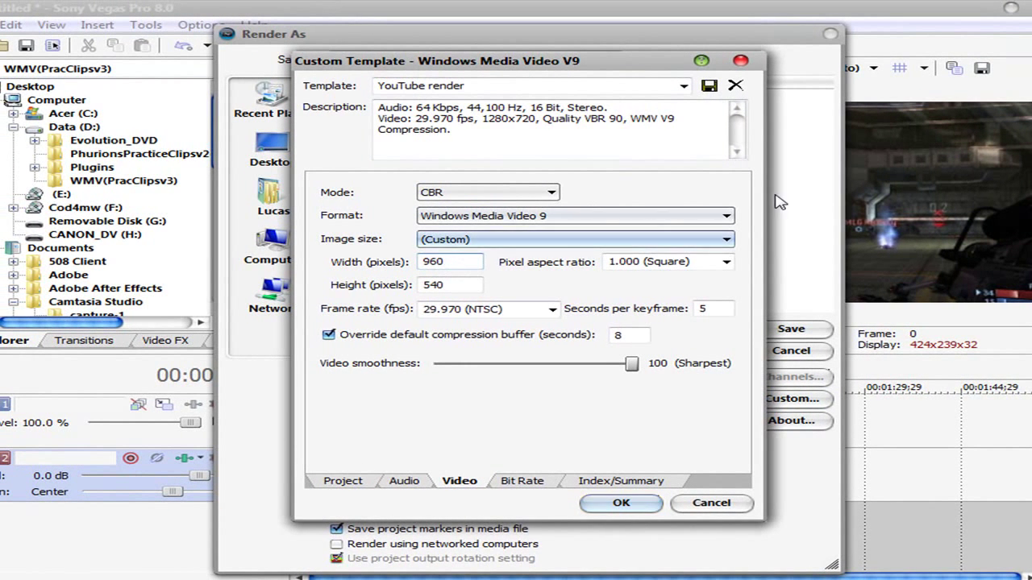
Keep 1.000 (Square) pixel aspect, 29.970 (NTSC) frame rate and 5 seconds per keyframe
left_click(727, 263)
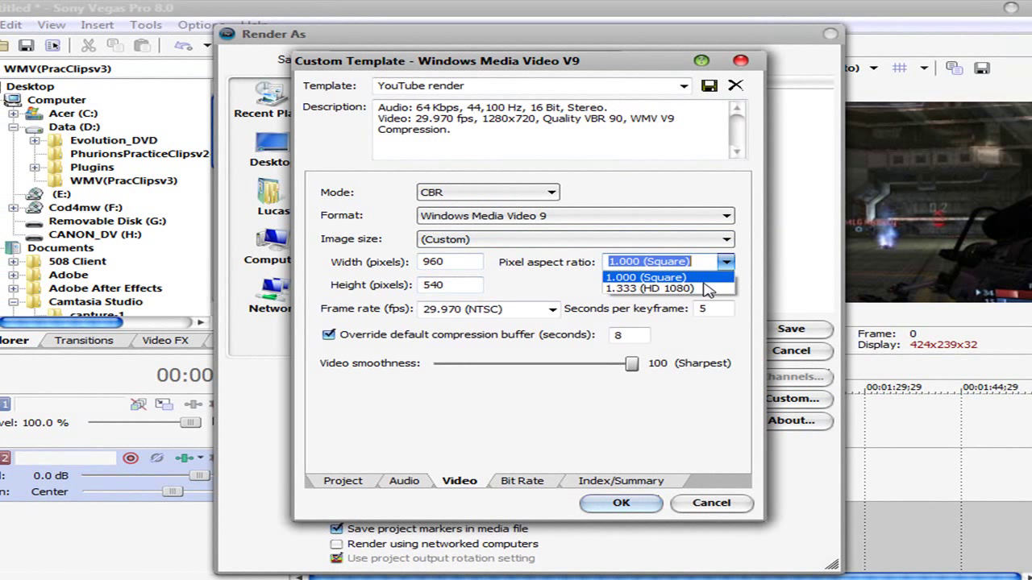
left_click(701, 279)
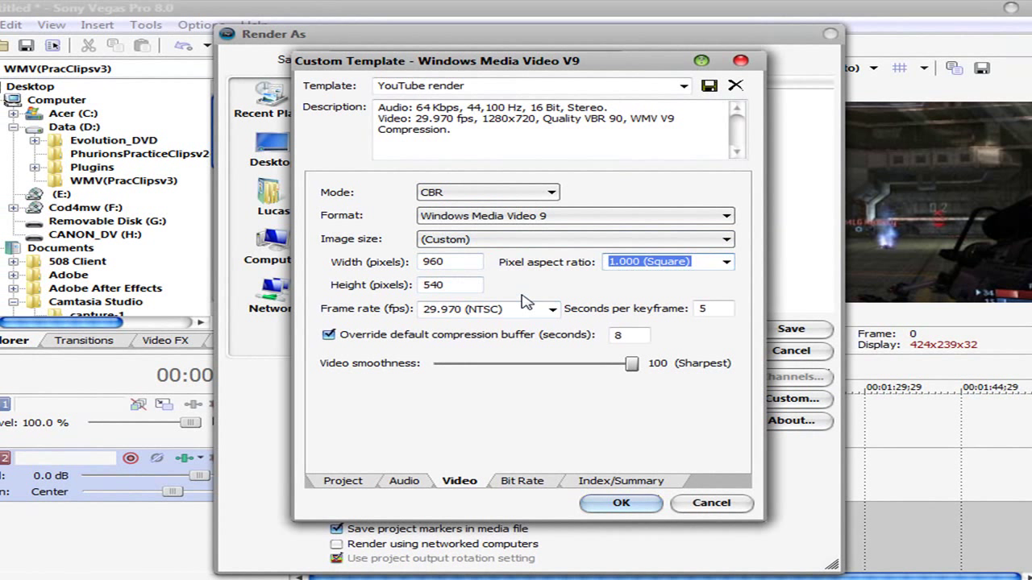
left_click(552, 311)
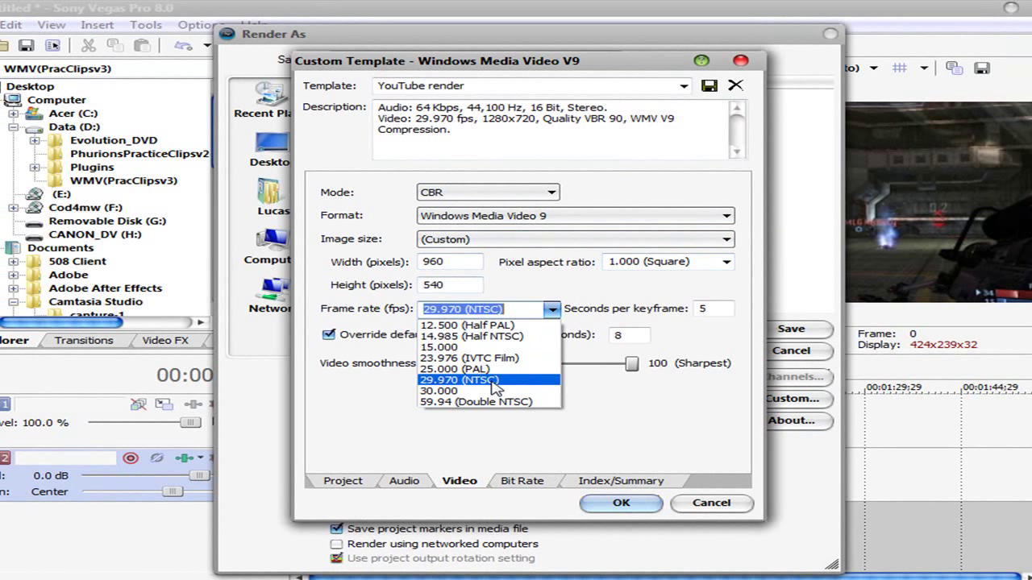
left_click(493, 382)
double_click(712, 306)
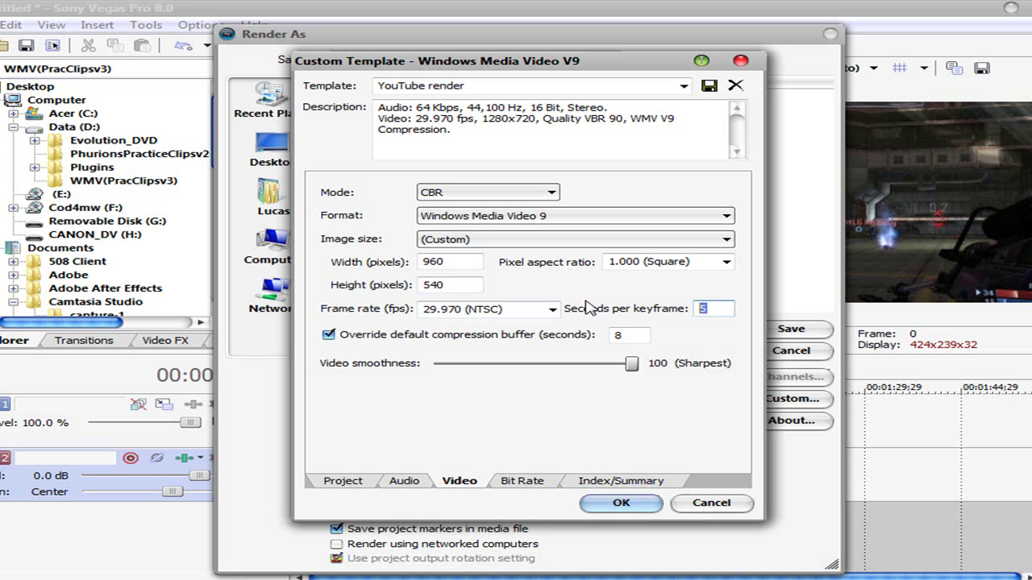
left_click(714, 308)
Confirm the 6 M Internet/LAN target bit rate and close the template settings
left_click(528, 486)
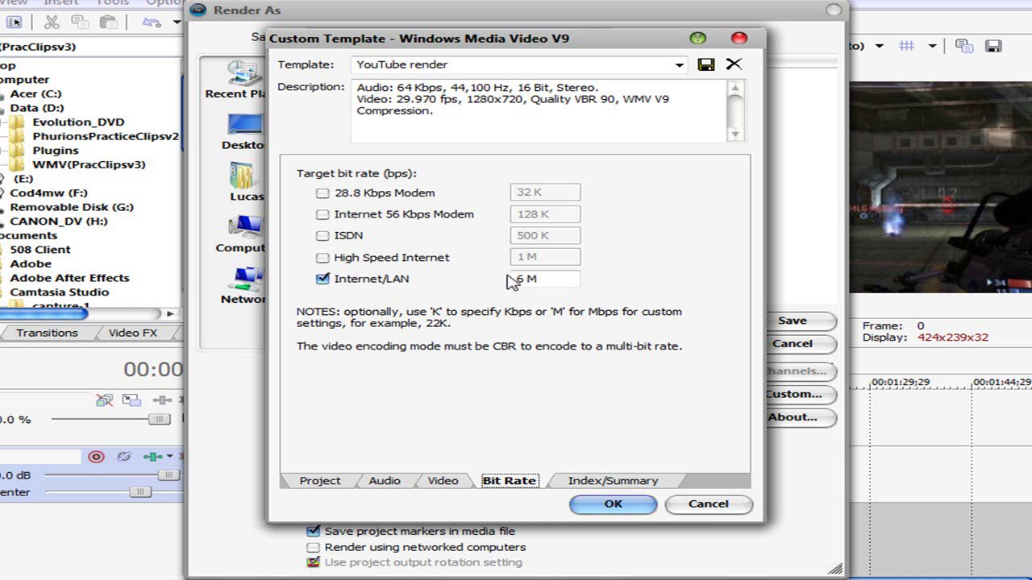
left_click_drag(525, 280, 471, 275)
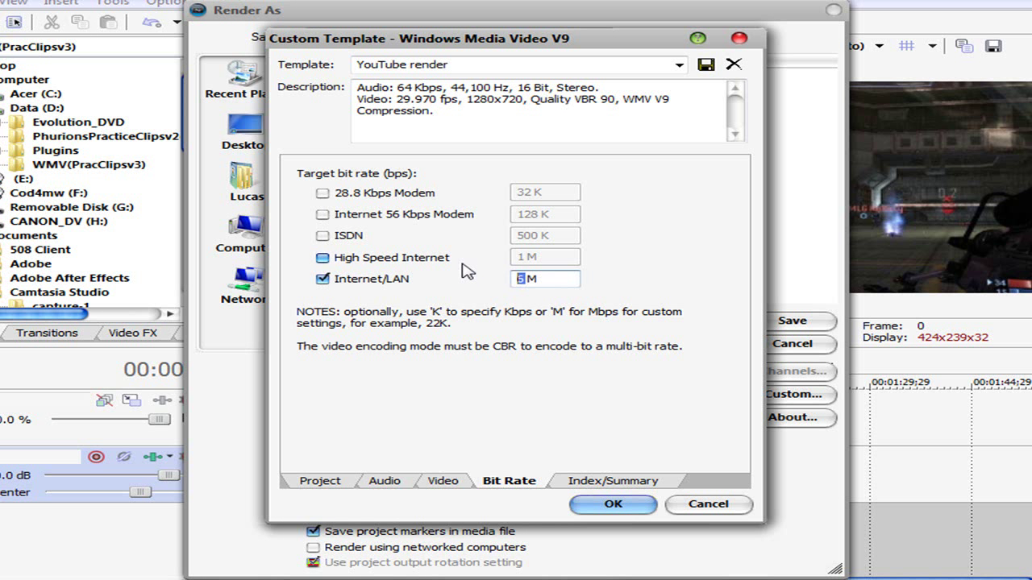
left_click(617, 505)
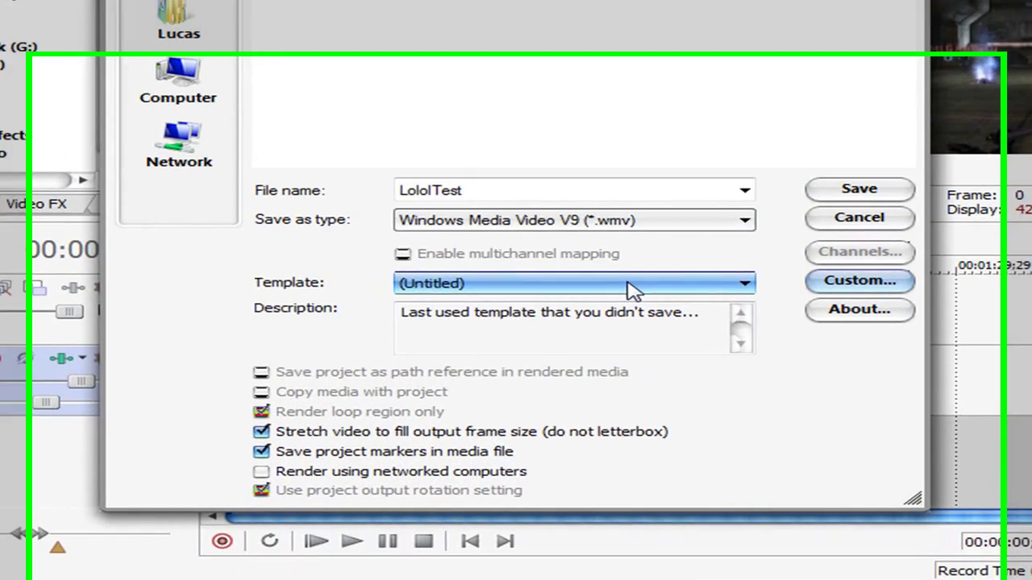
Try the 'YouTube render' template, then the 'YouTube' template, to compare them
left_click(610, 397)
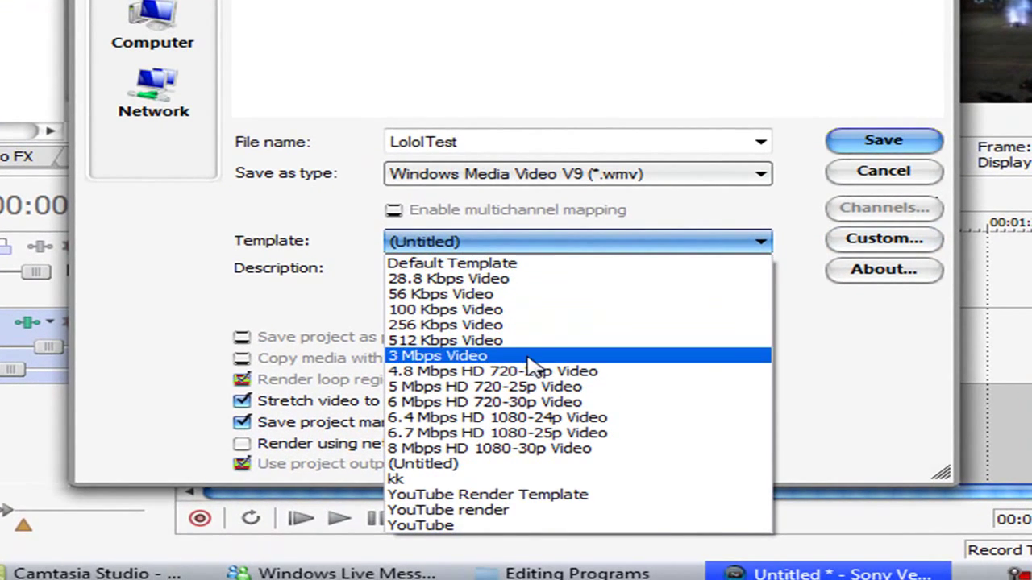
left_click(454, 510)
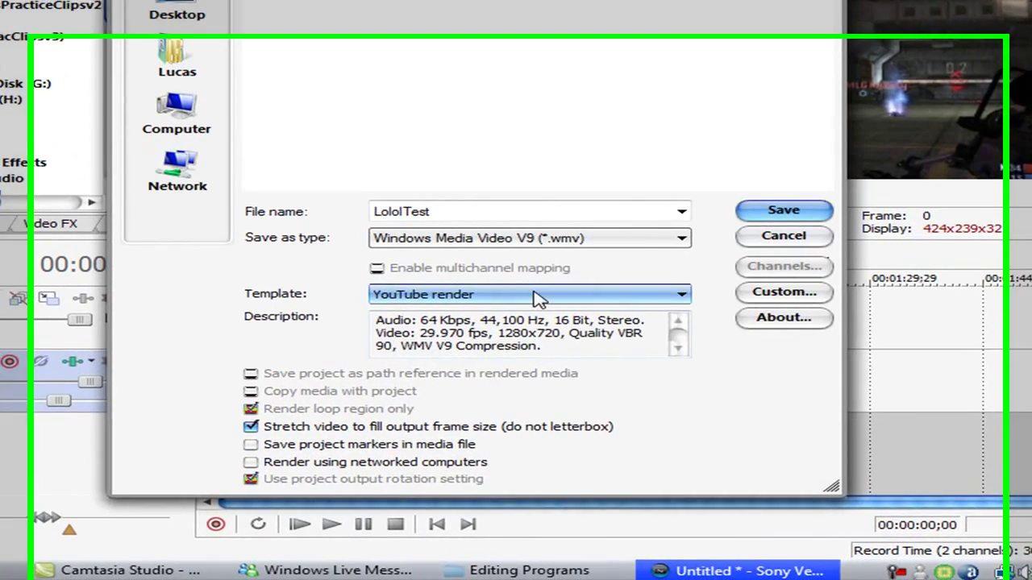
left_click(538, 352)
left_click(514, 526)
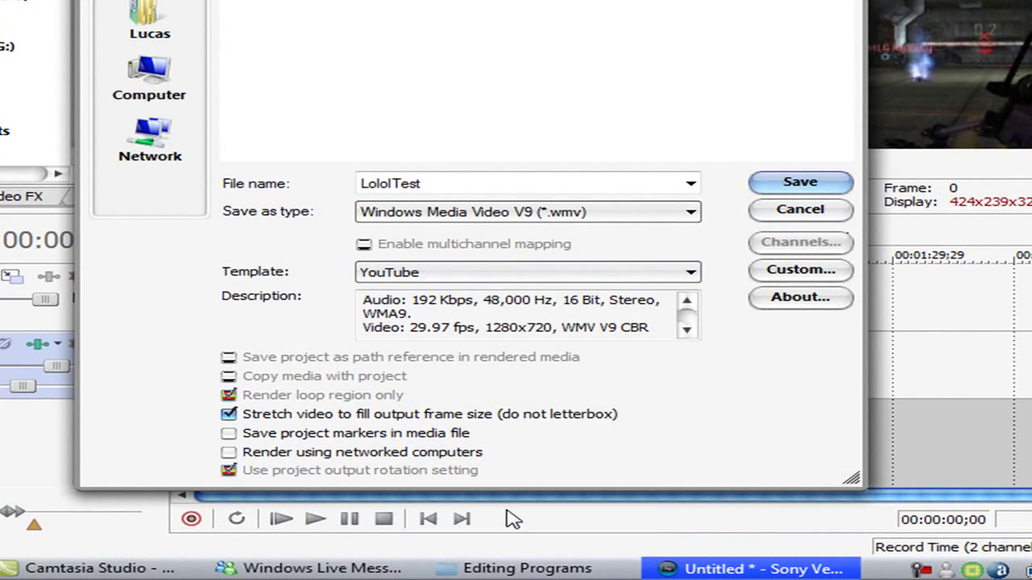
Return to 'YouTube render', then settle on the 'kk' template
left_click(682, 271)
left_click(520, 511)
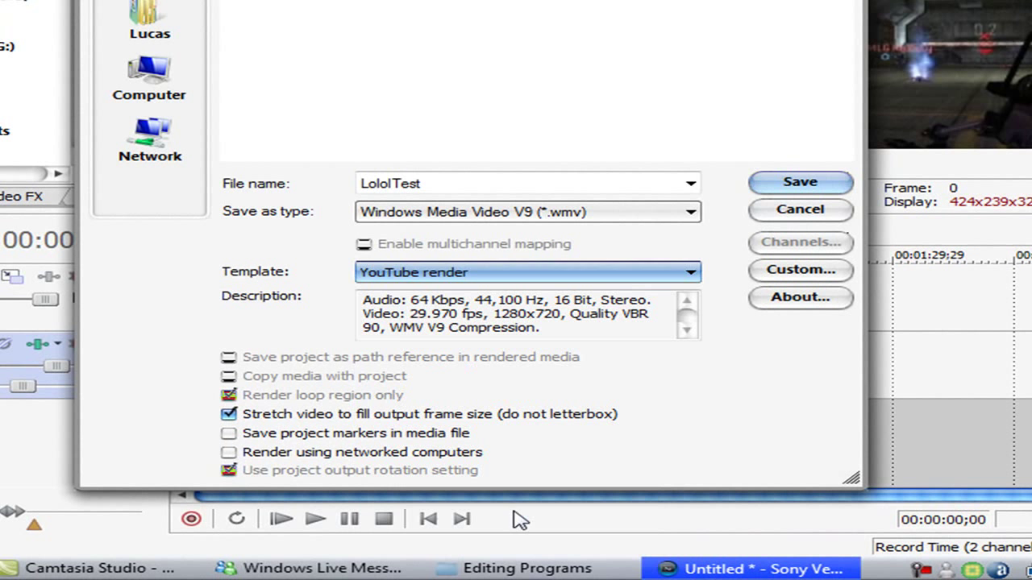
left_click(541, 272)
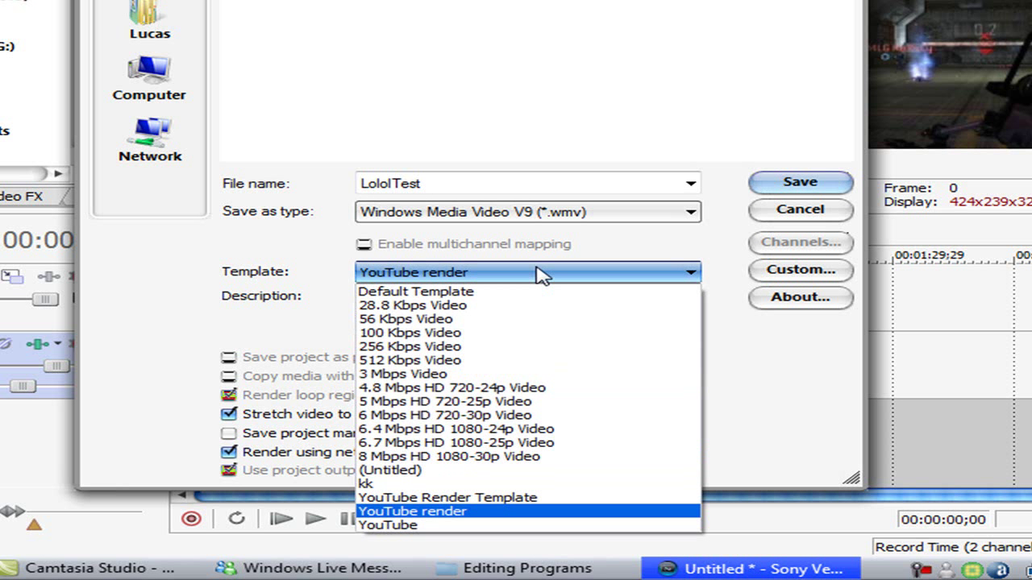
left_click(618, 485)
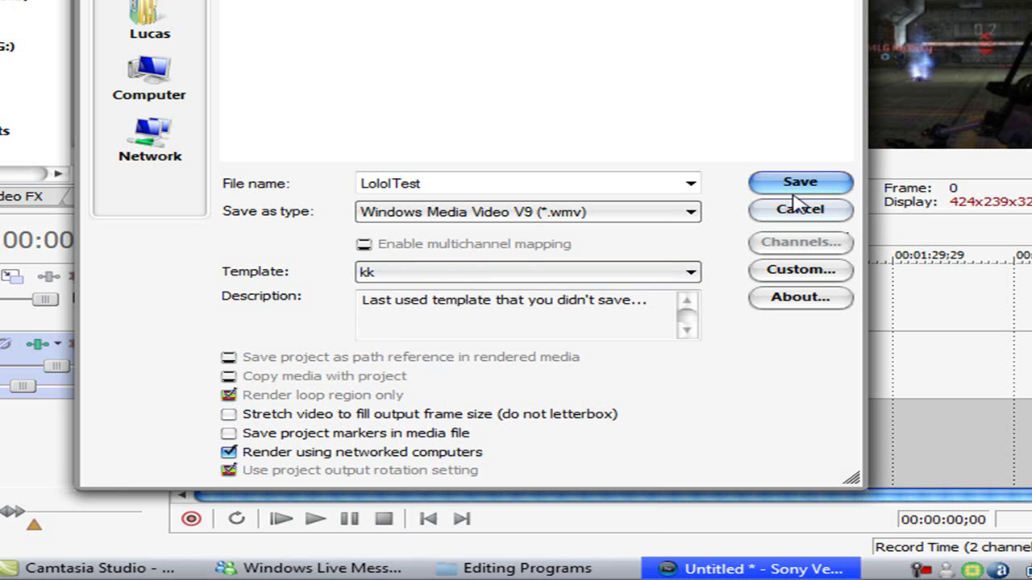